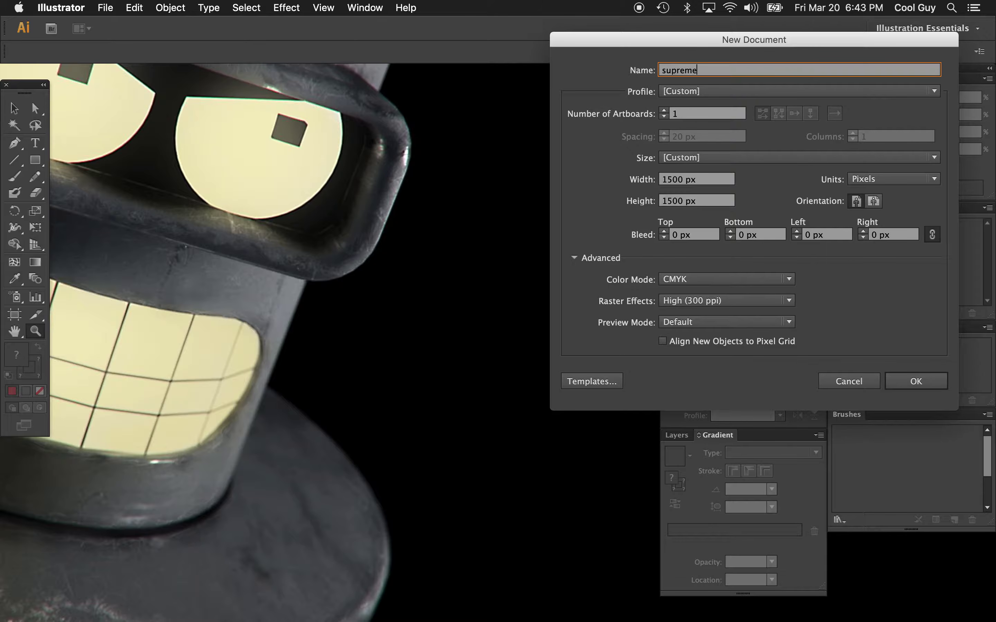
- Create a one-artboard document named "supreme" at 1500 × 1500 px in CMYK with 300 ppi raster effects
left_click(879, 181)
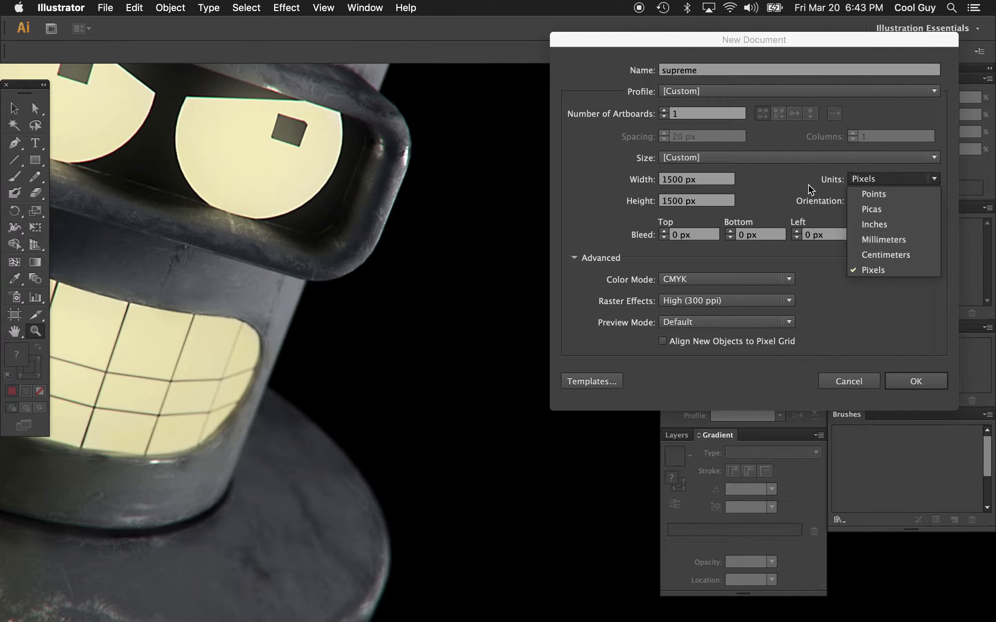
left_click(797, 187)
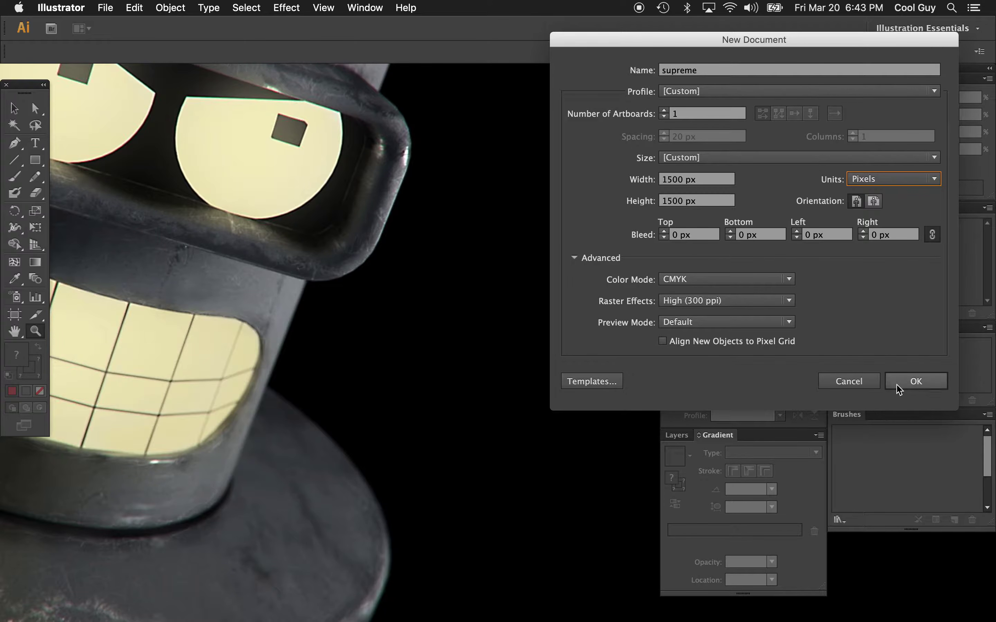
left_click(911, 382)
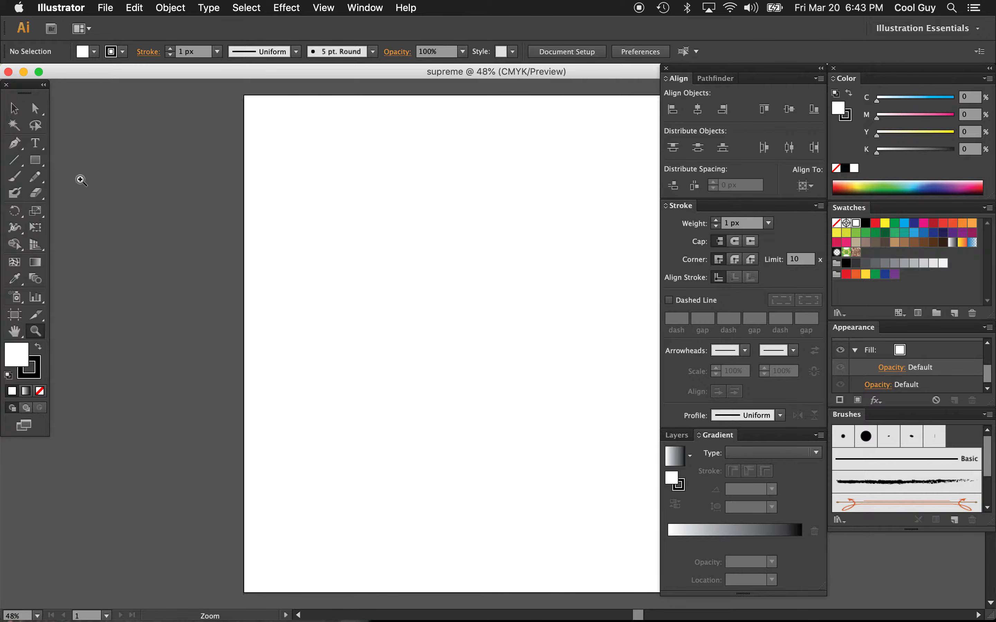
- Add the text "Supreme" in the upper half of the artboard and set its font size to 250 px
scroll(80, 178, "right", 5)
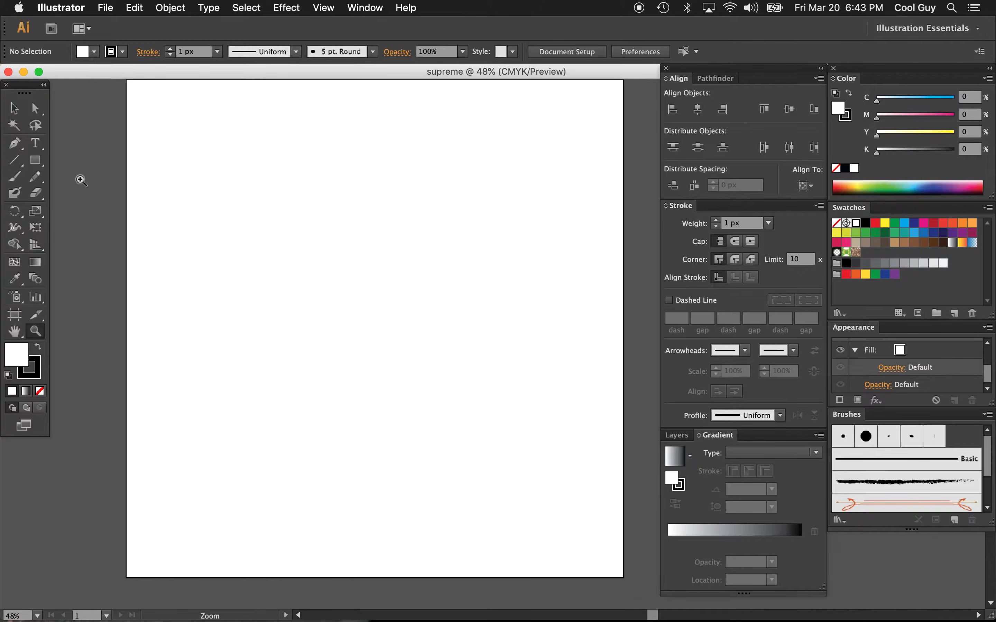
left_click(35, 143)
scroll(256, 190, "up", 2)
left_click(300, 270)
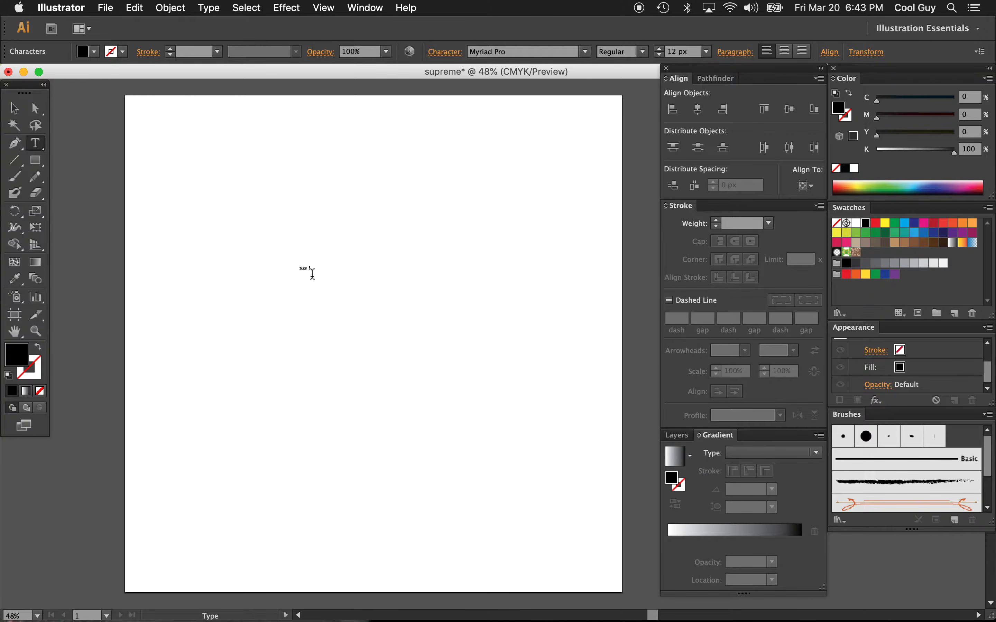
key("Escape")
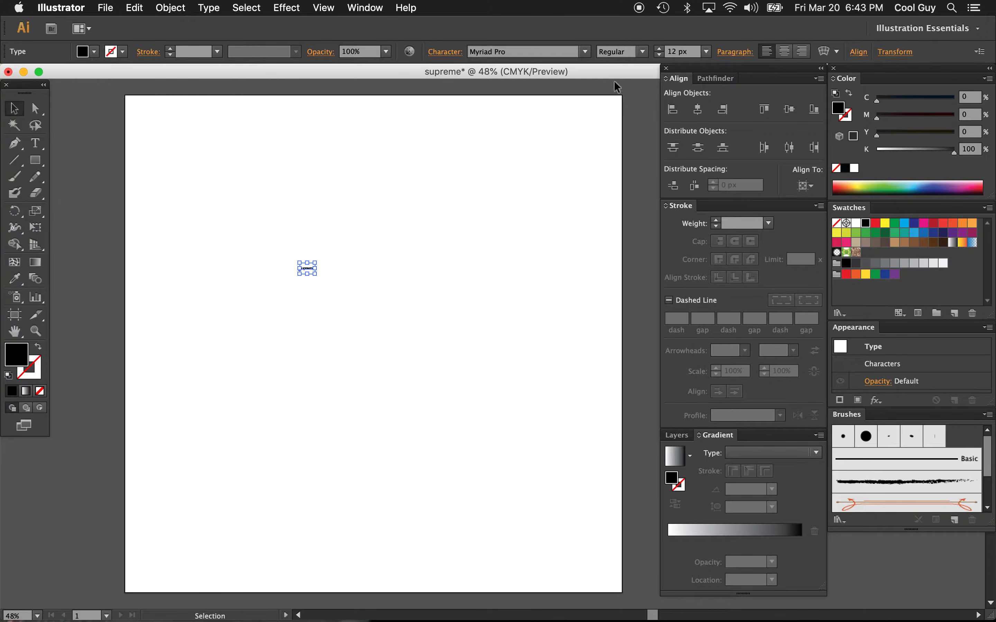
left_click(681, 51)
type("250")
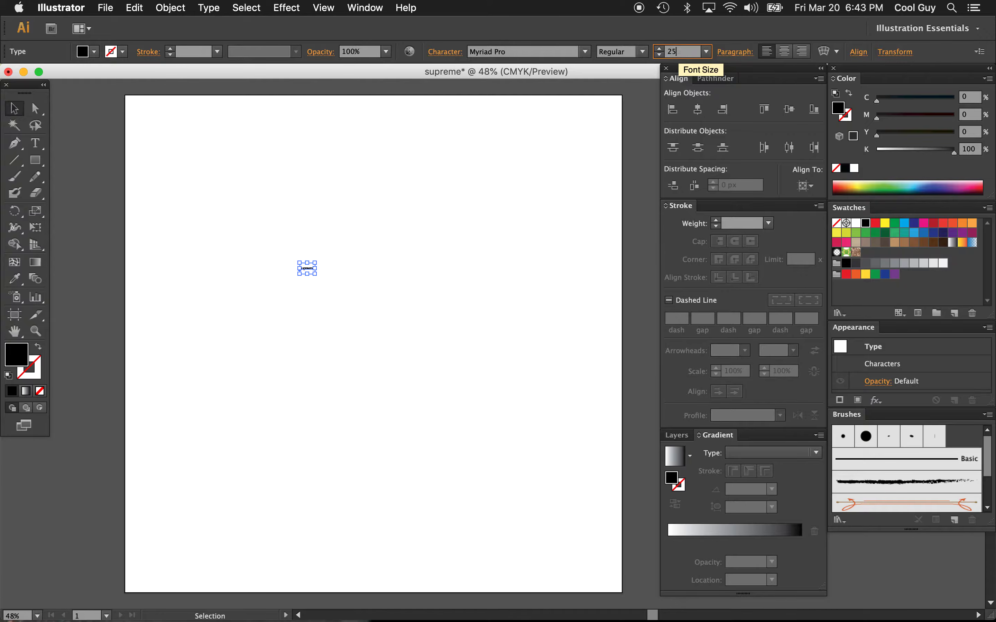
key("Return")
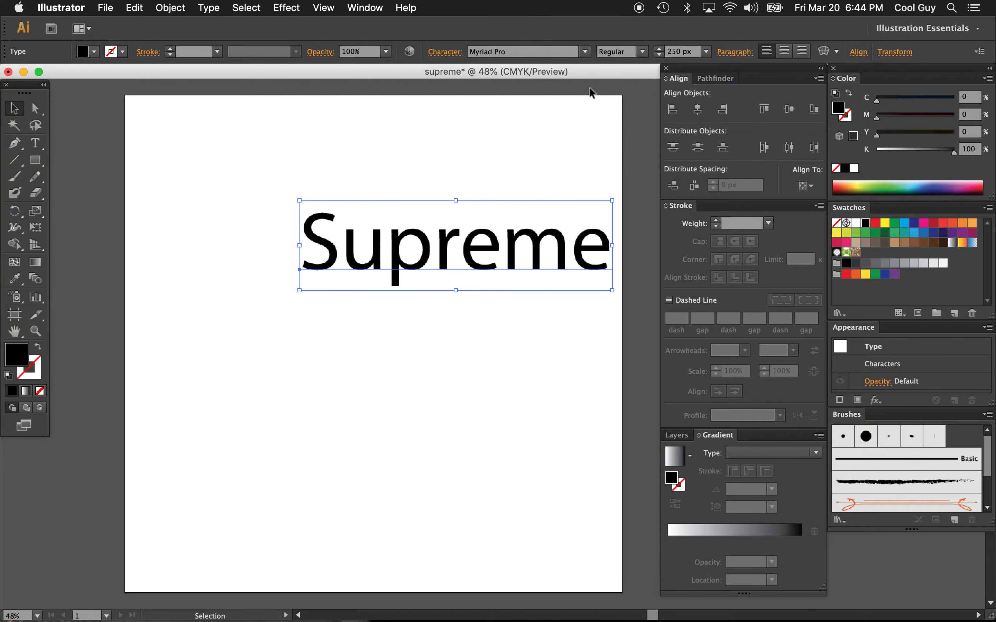
- Align the "Supreme" text to the artboard's horizontal and vertical center
scroll(543, 153, "right", 2)
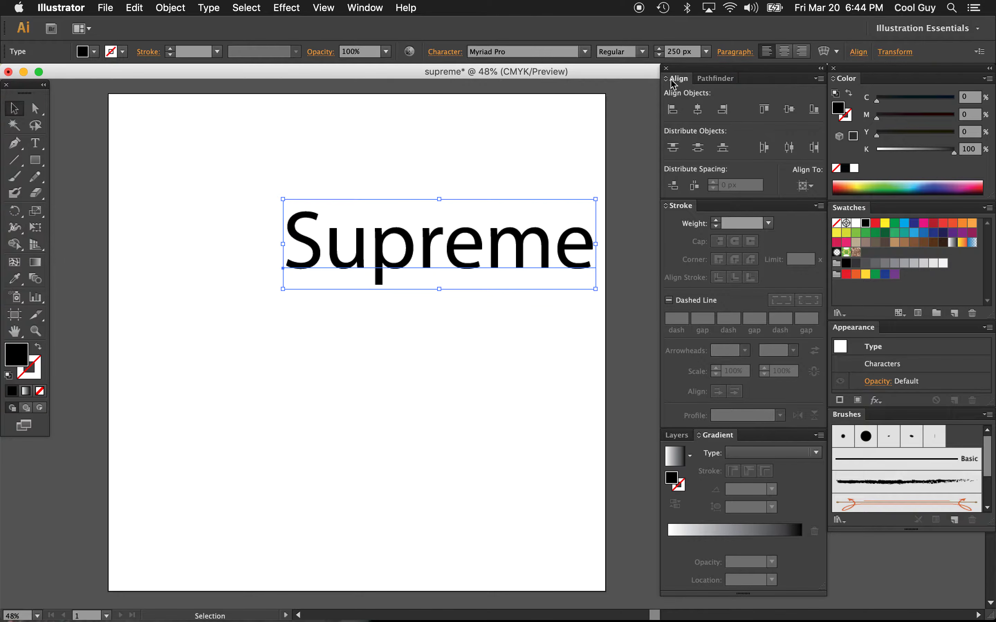
left_click(368, 10)
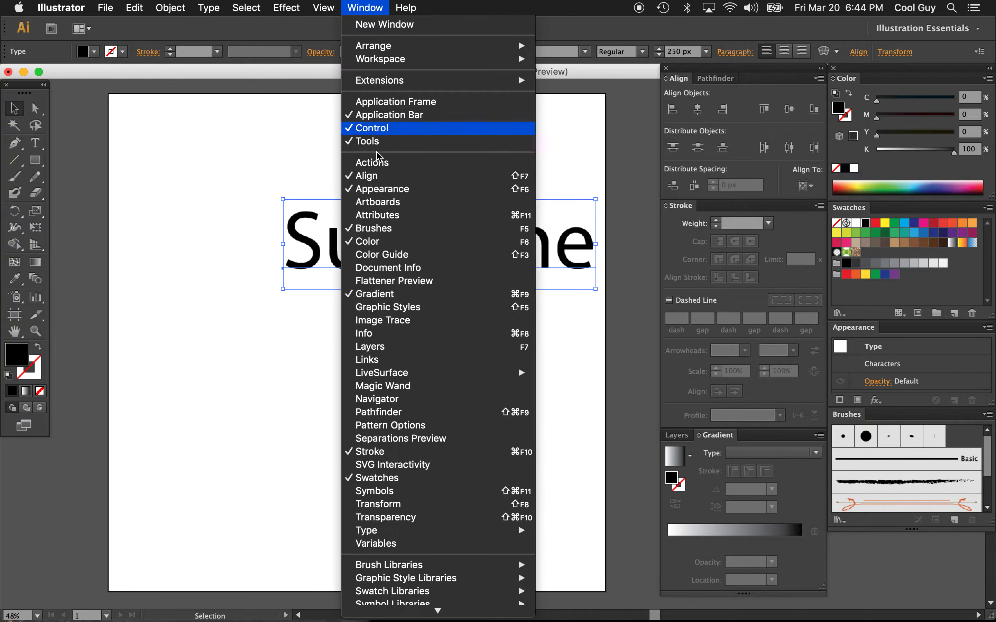
left_click(567, 156)
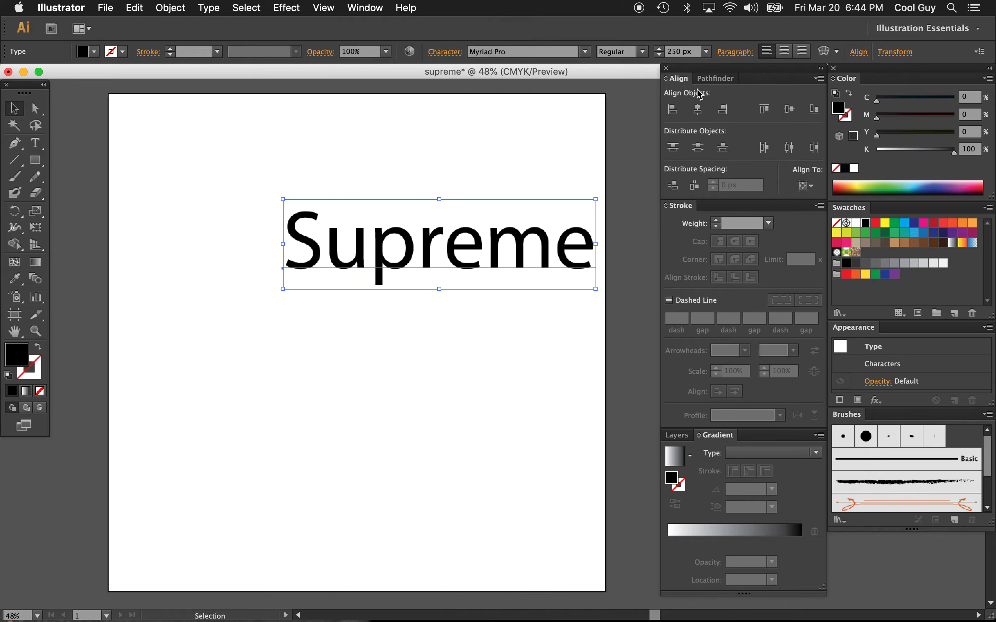
left_click(806, 186)
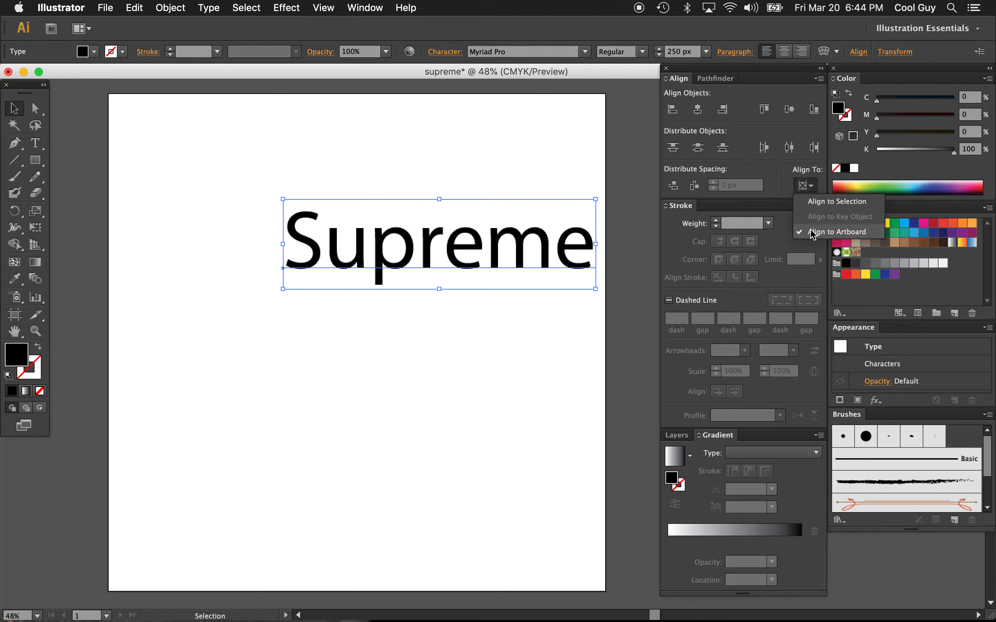
left_click(697, 109)
left_click(697, 109)
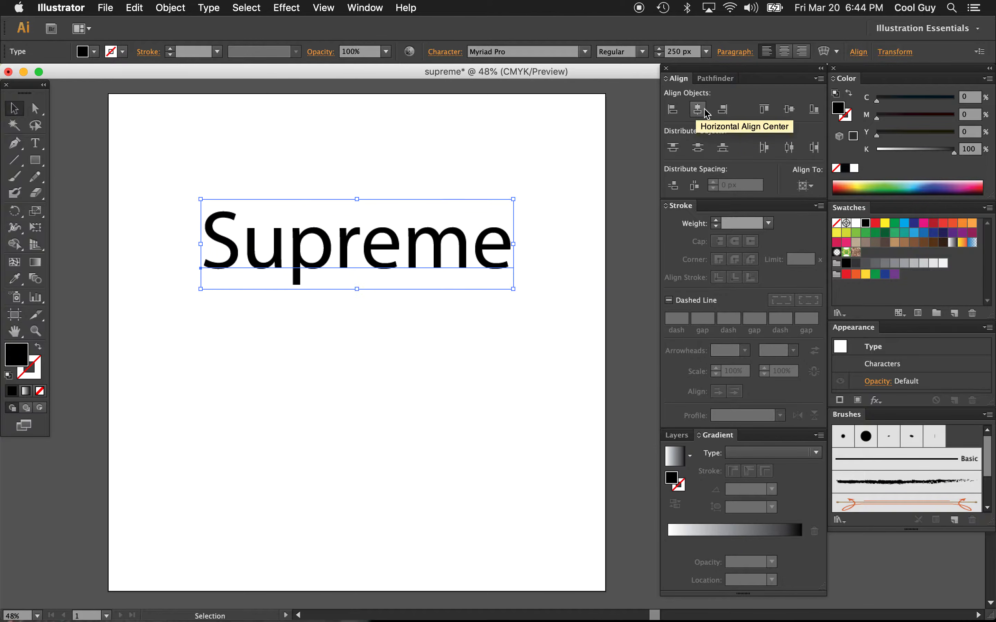
left_click(790, 110)
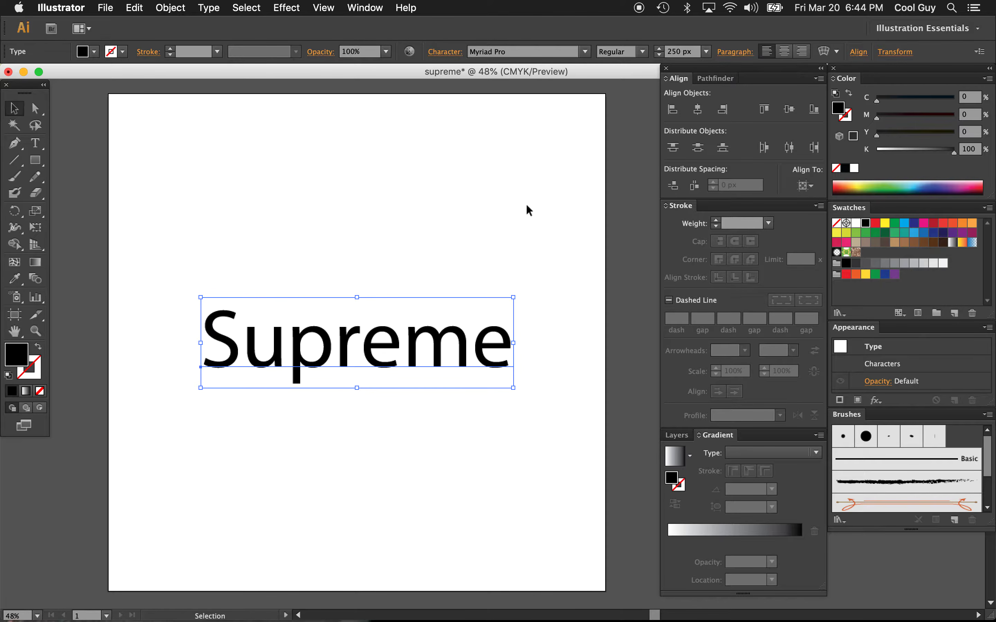
- Change the "Supreme" text's font to Futura in the Bold Oblique style
left_click(485, 51)
type("Futura")
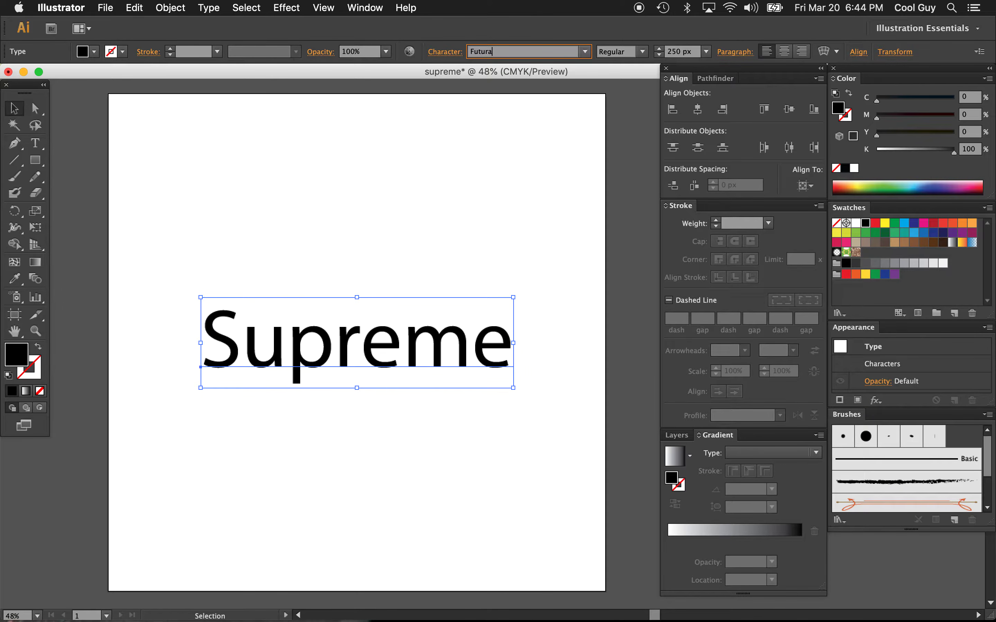
key("Return")
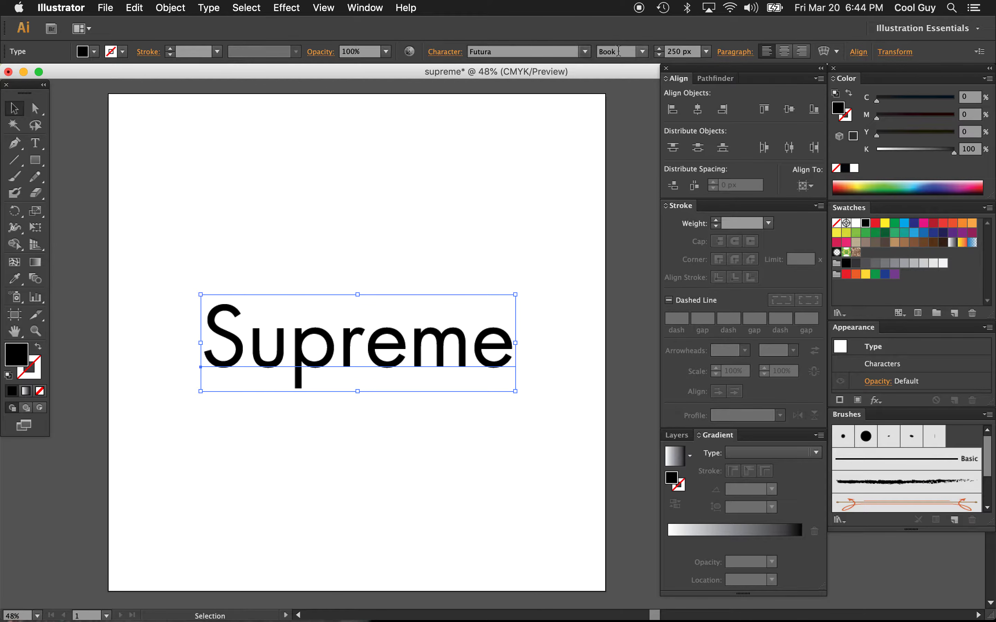
left_click(642, 52)
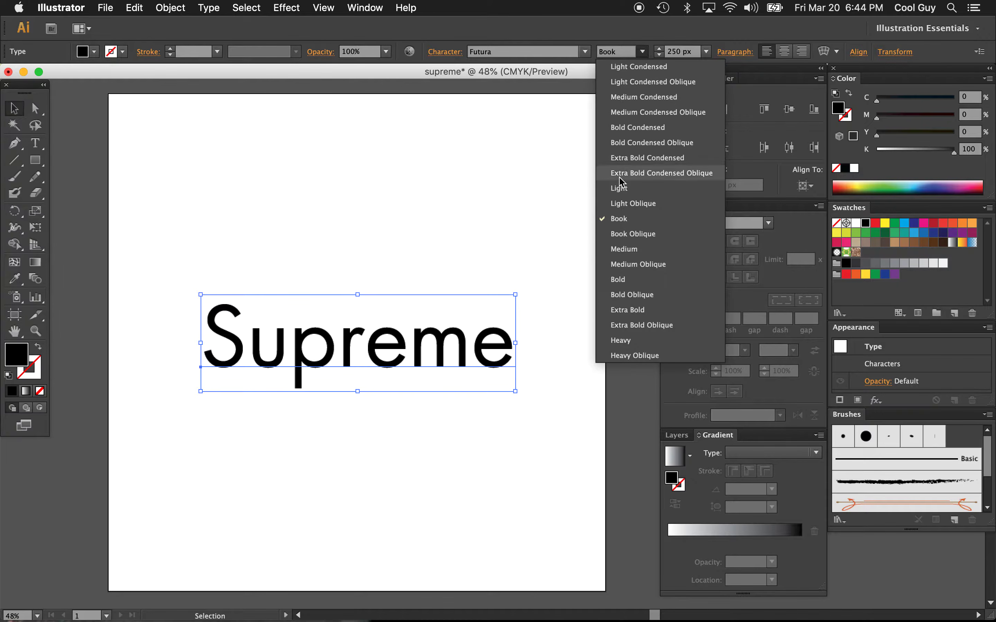
left_click(627, 294)
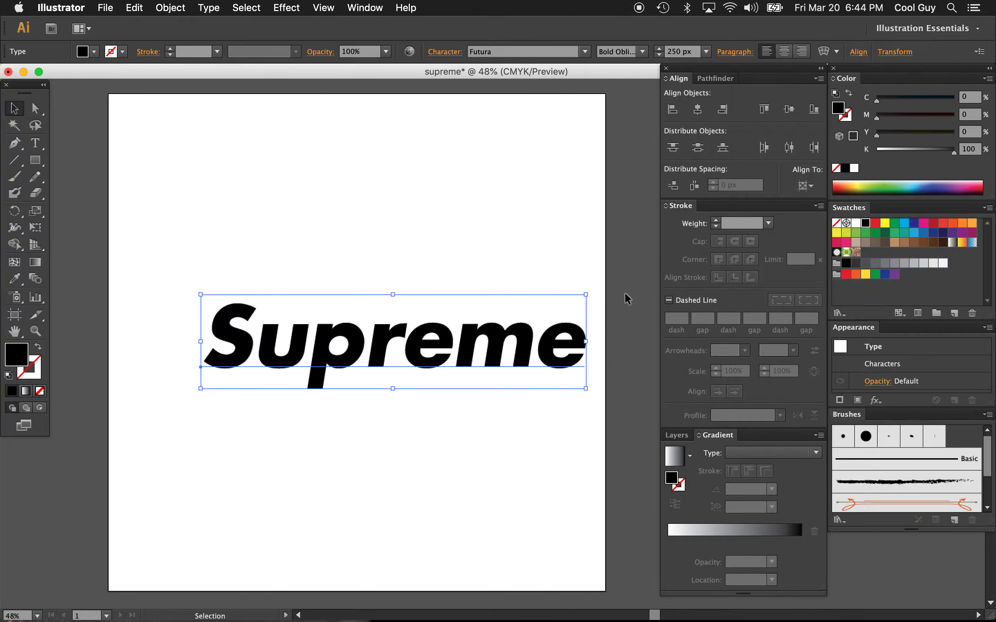
- Re-center the restyled text horizontally and vertically on the artboard, and deselect it
left_click(699, 112)
left_click(789, 109)
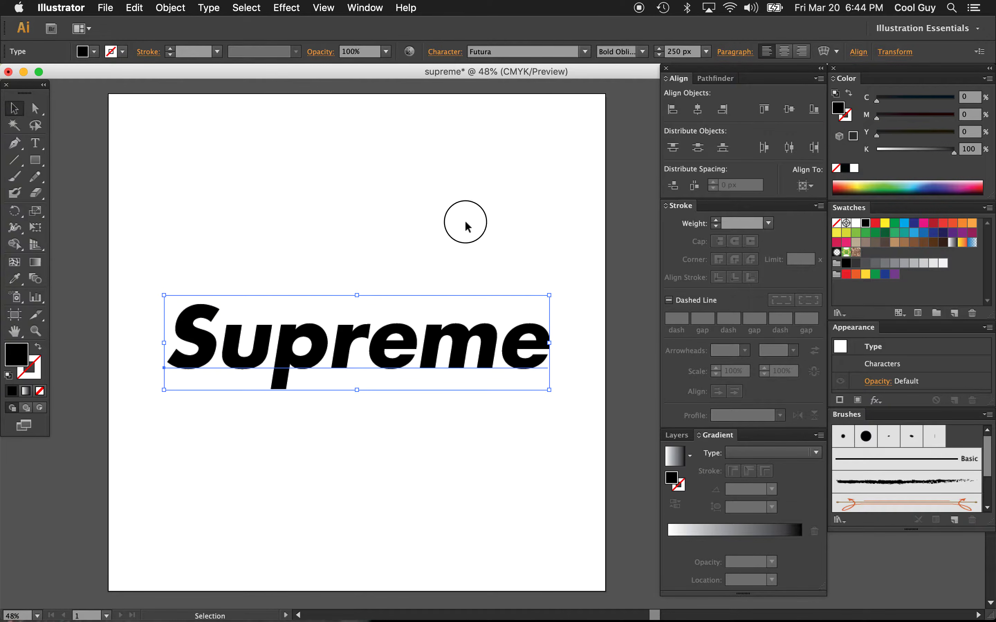
left_click(465, 222)
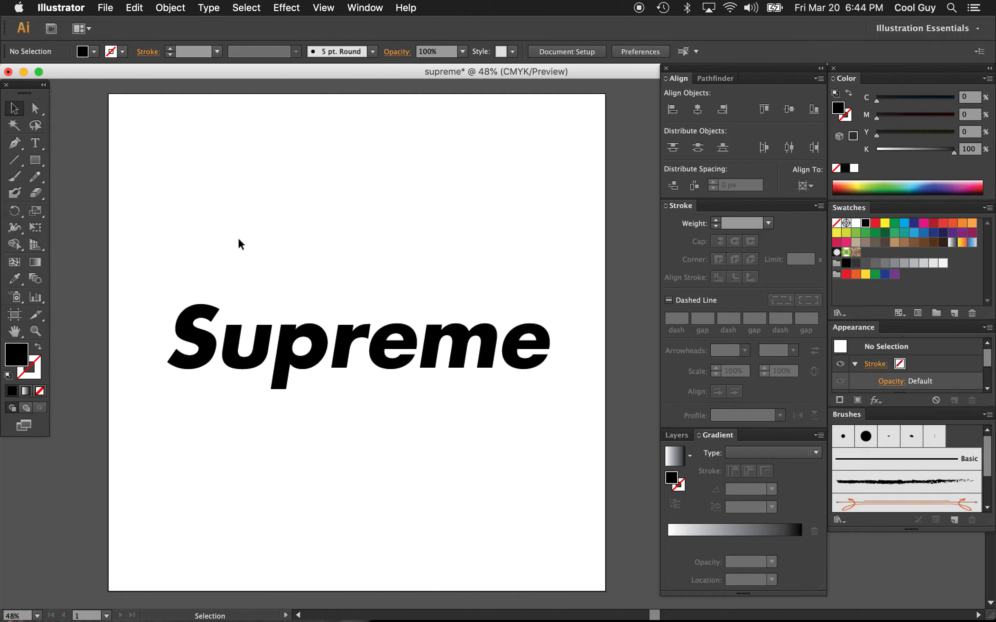
- Draw a wide rectangle covering the whole word with a margin around it, and fill it with the CMYK red swatch
left_click(37, 165)
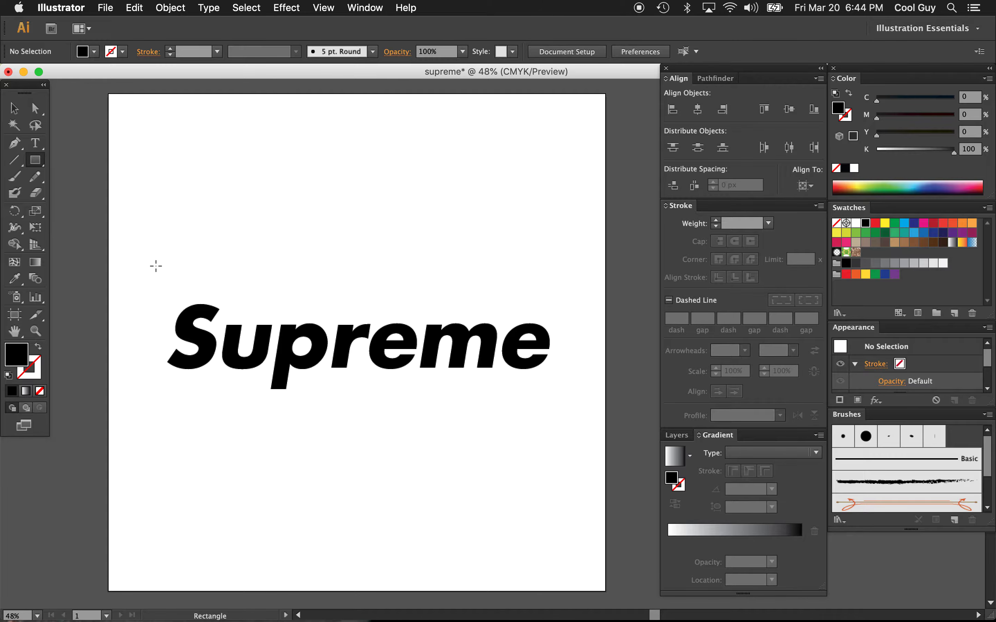
left_click_drag(145, 279, 588, 407)
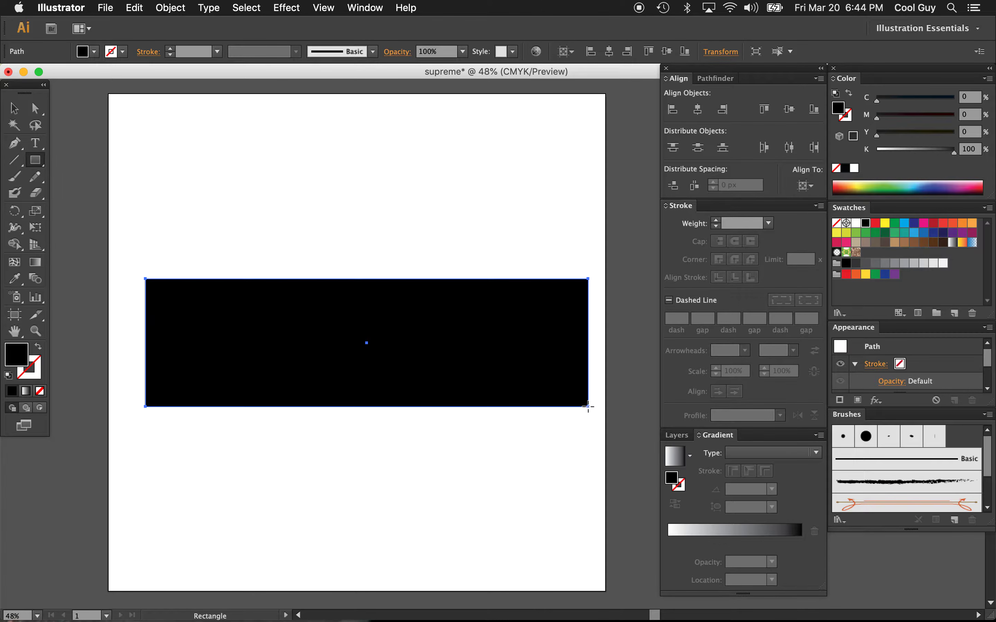
left_click(876, 222)
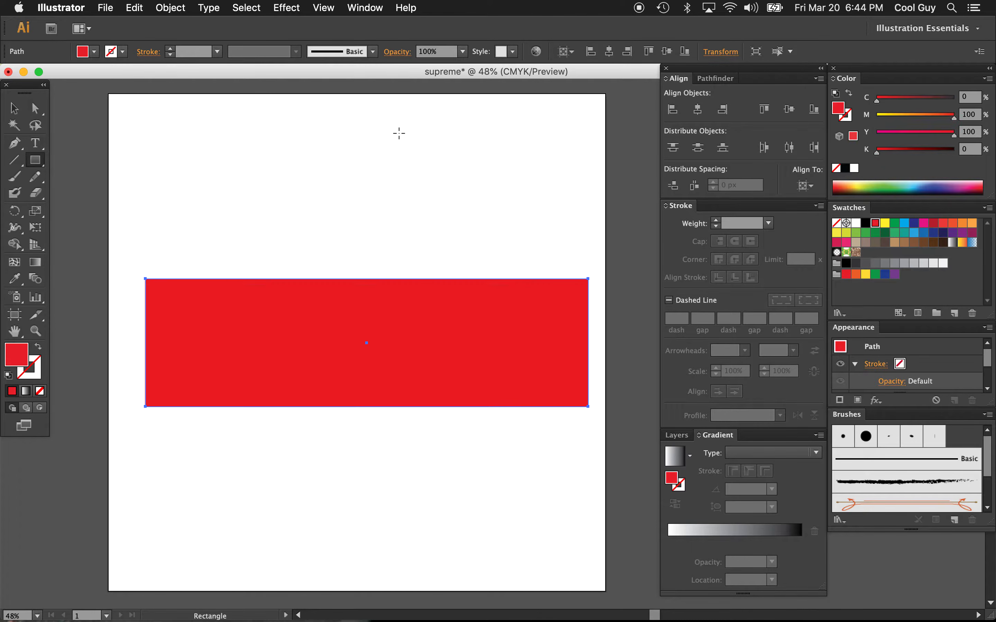
- Send the red rectangle behind the text and center it horizontally and vertically on the artboard
left_click(14, 108)
left_click(255, 221)
left_click(238, 295)
key("super")
key("super+shift+bracketleft")
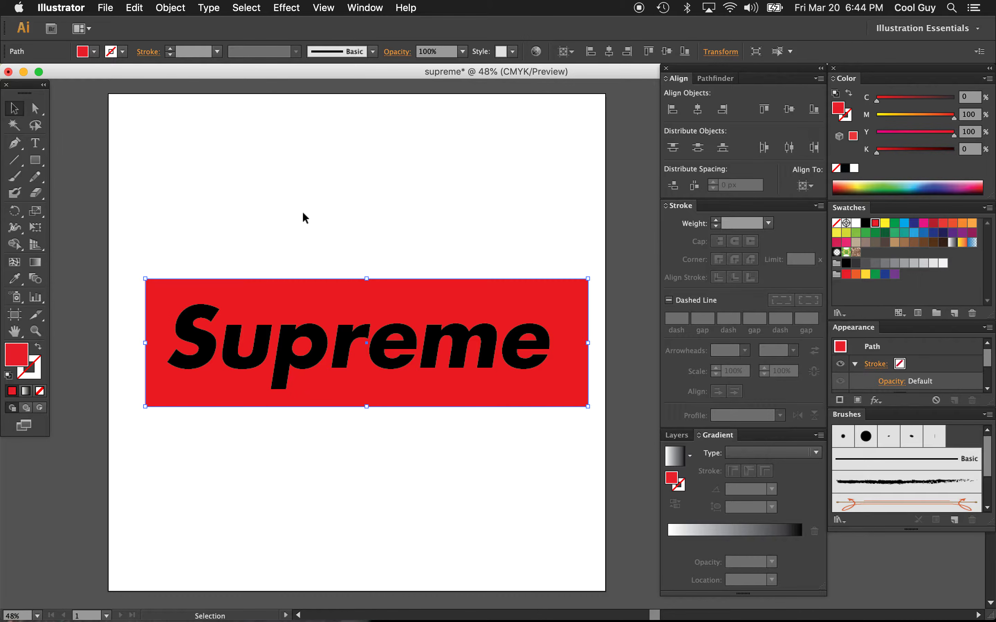
left_click(697, 108)
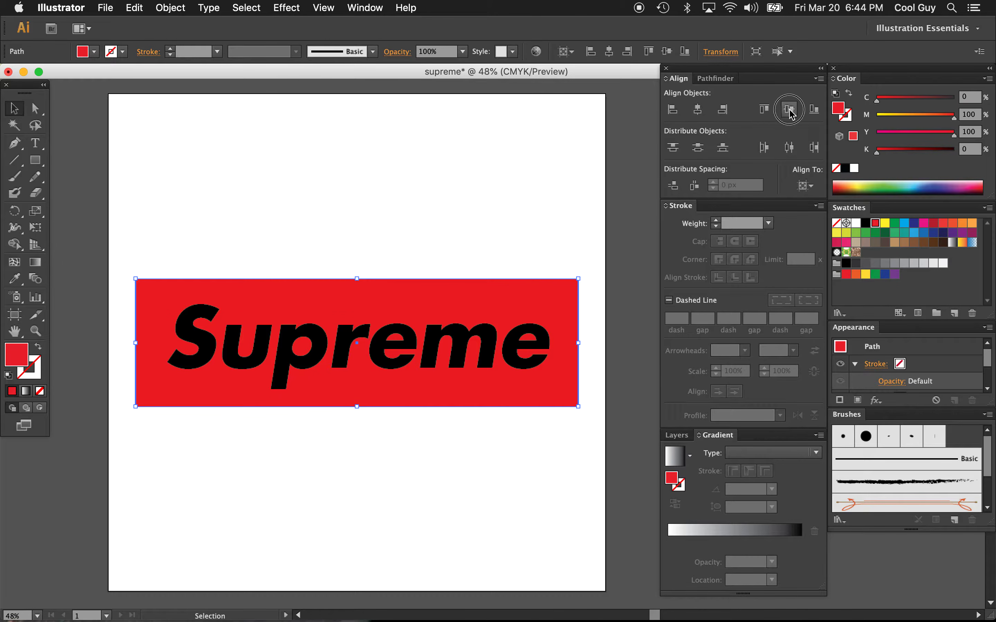
left_click(510, 225)
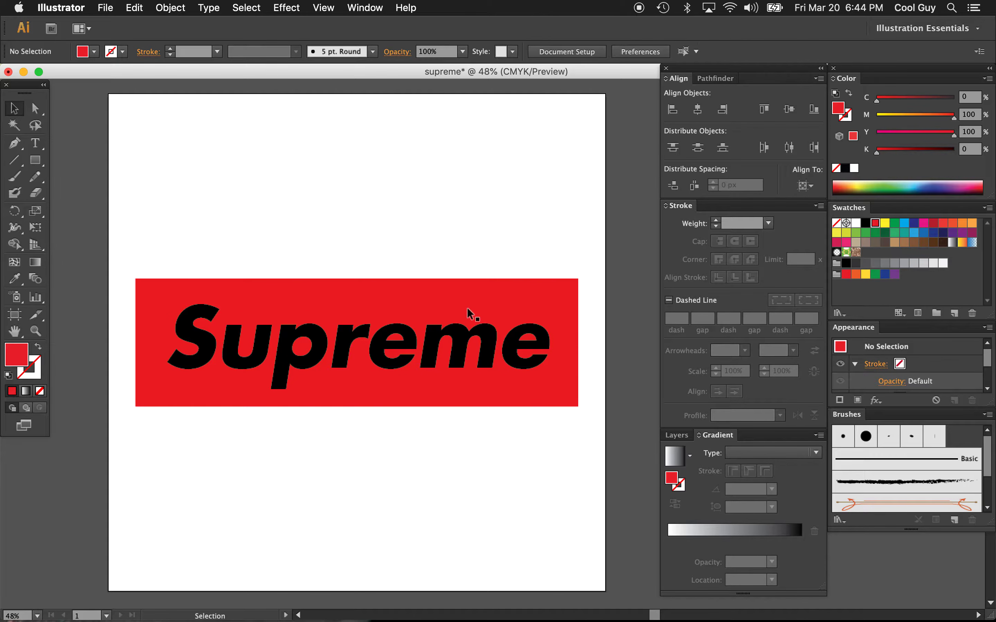
- Change the fill color of the "Supreme" text to white
left_click(431, 351)
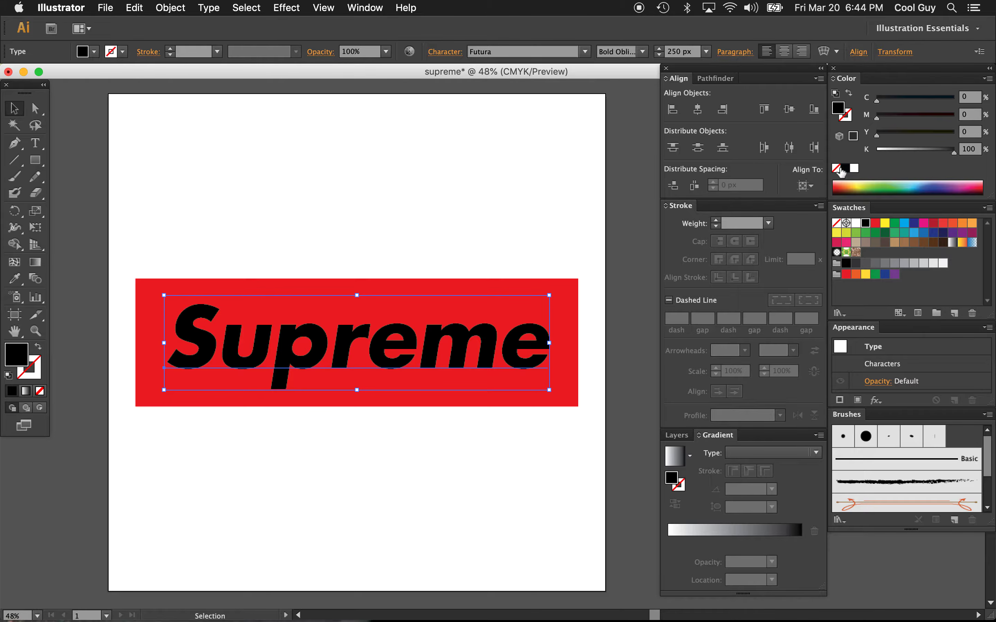
left_click(856, 170)
left_click(532, 162)
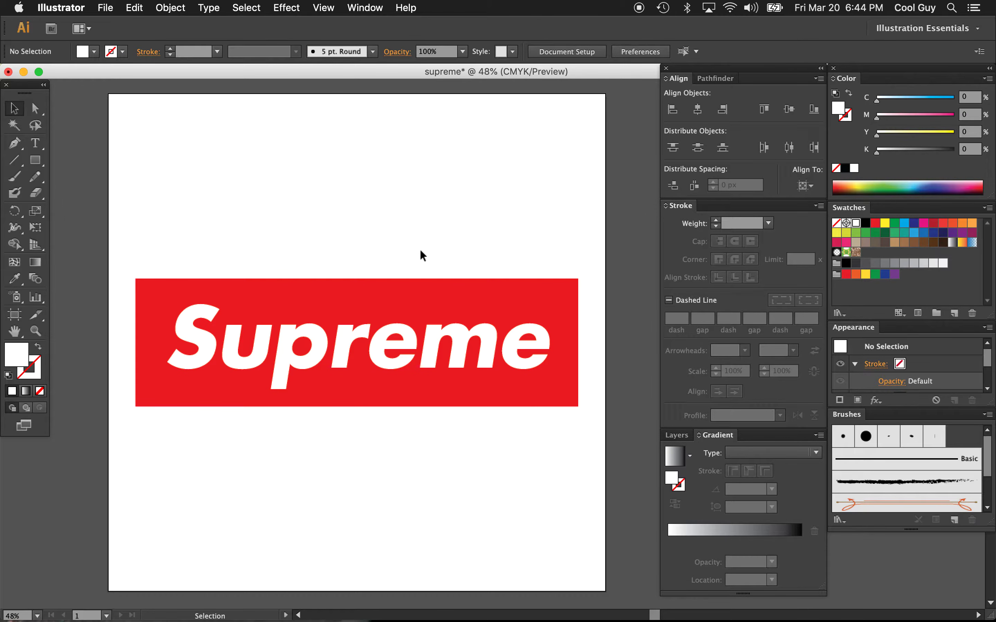
- Set the text's vertical scale to 111% and re-center it vertically on the artboard
left_click(343, 353)
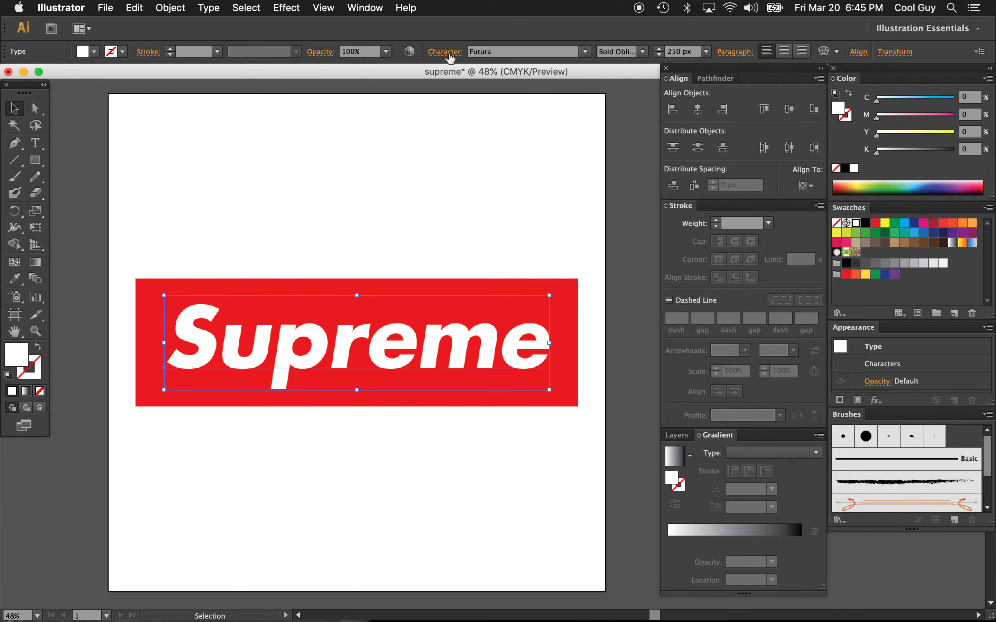
left_click(450, 58)
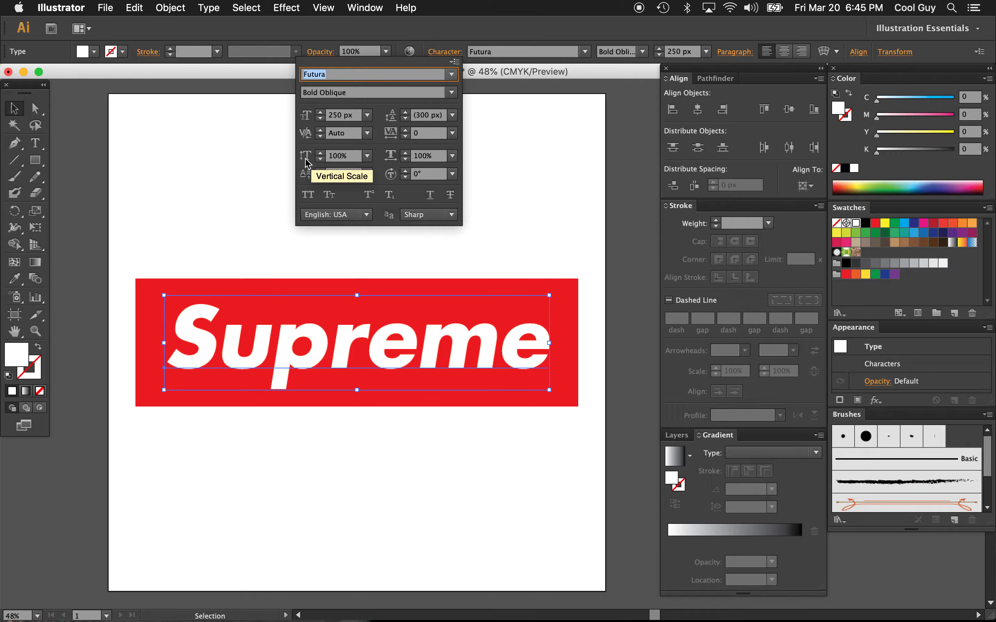
left_click(352, 156)
type("111")
key("Return")
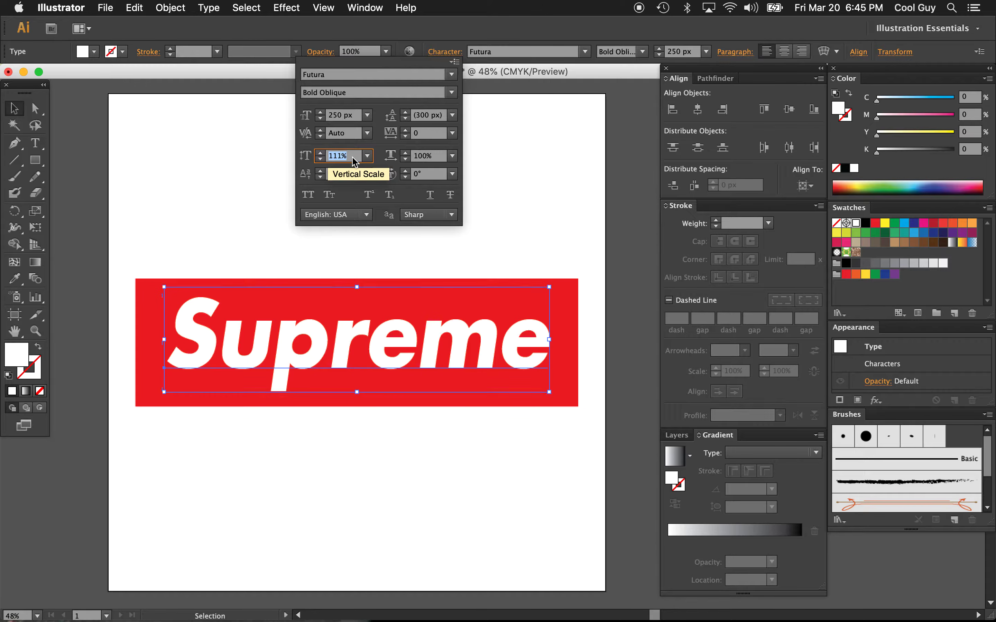
key("Escape")
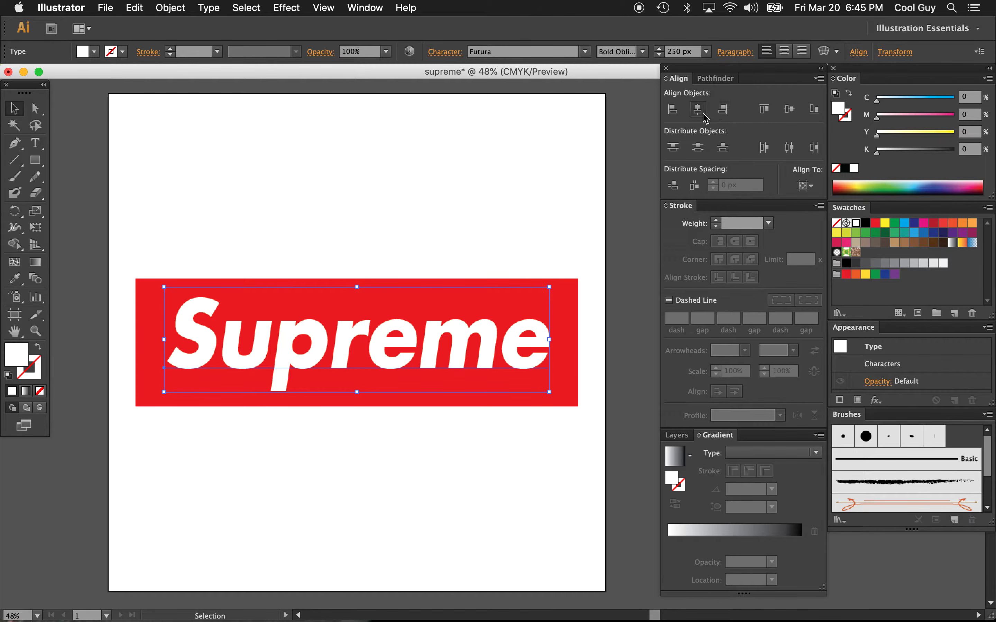
left_click(787, 111)
left_click(489, 182)
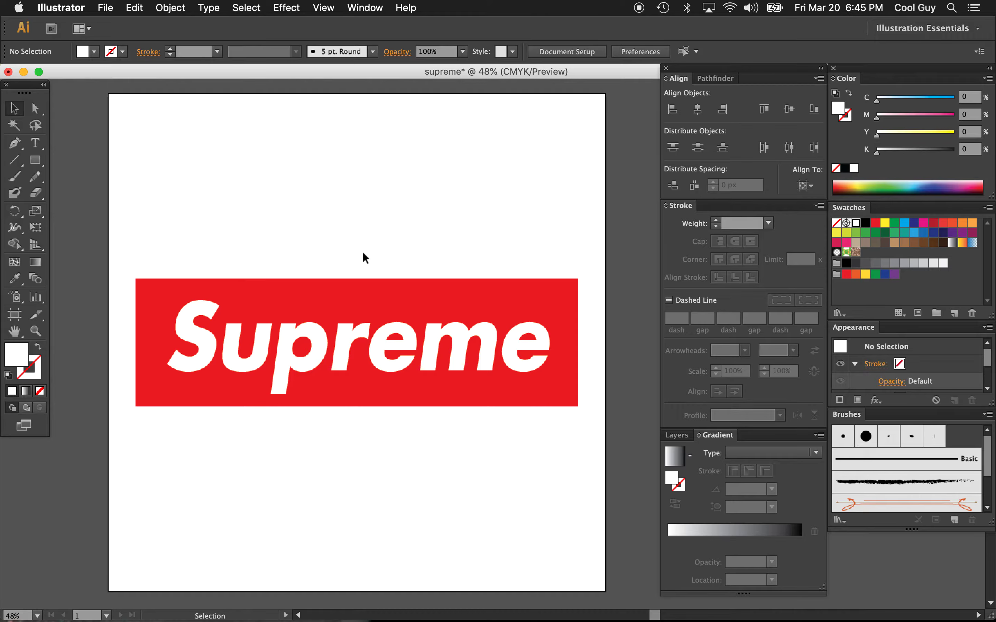
- Tighten the kerning between the individual letter pairs of the "Supreme" text, working from the S through to the last letters
key("t")
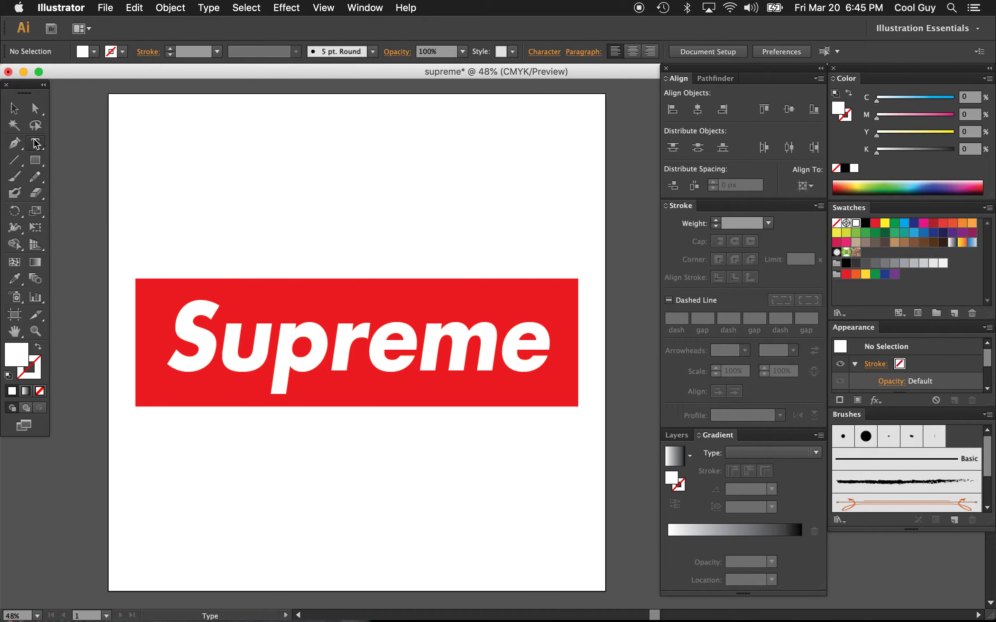
left_click(221, 339)
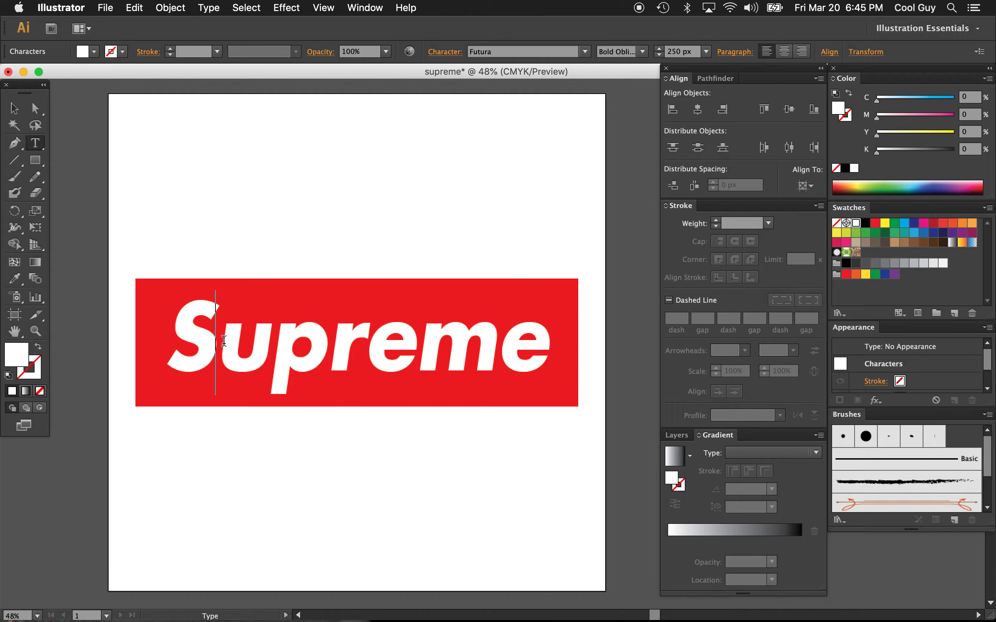
key("alt+Left")
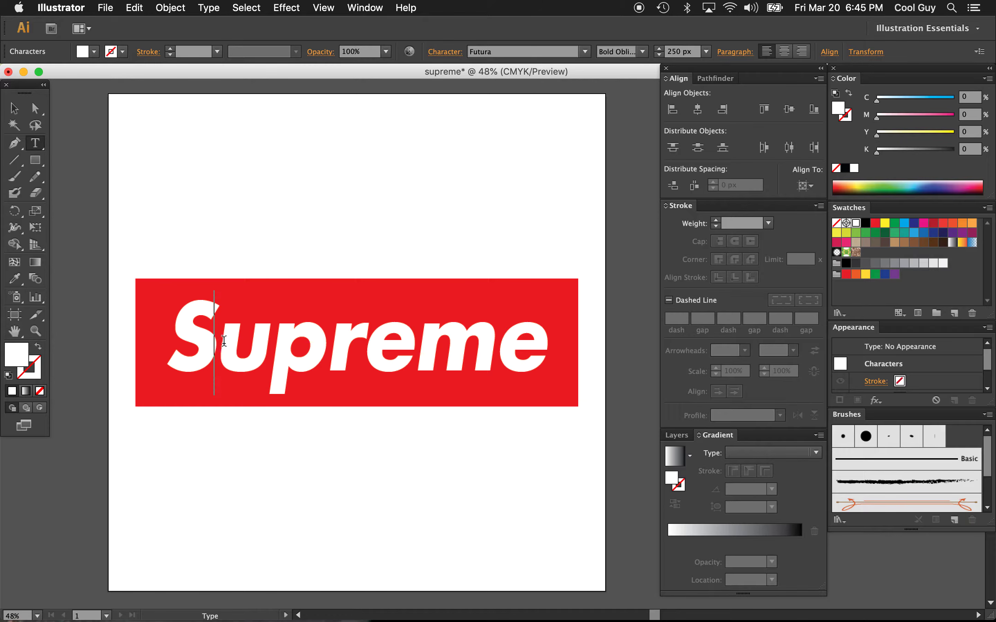
key("Right")
key("alt+Left")
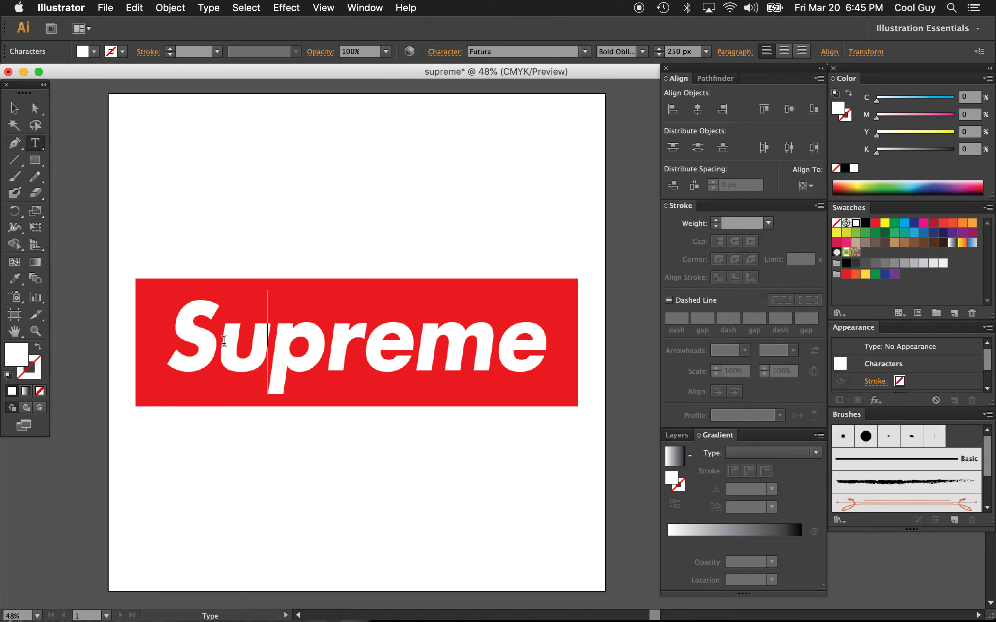
key("alt+Left")
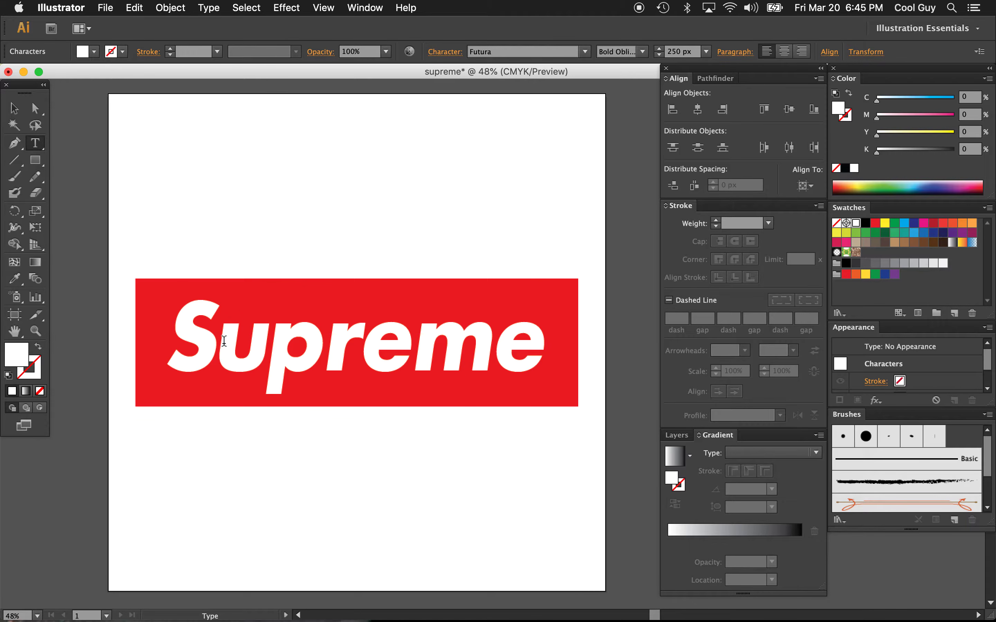
key("alt+Left")
key("Right")
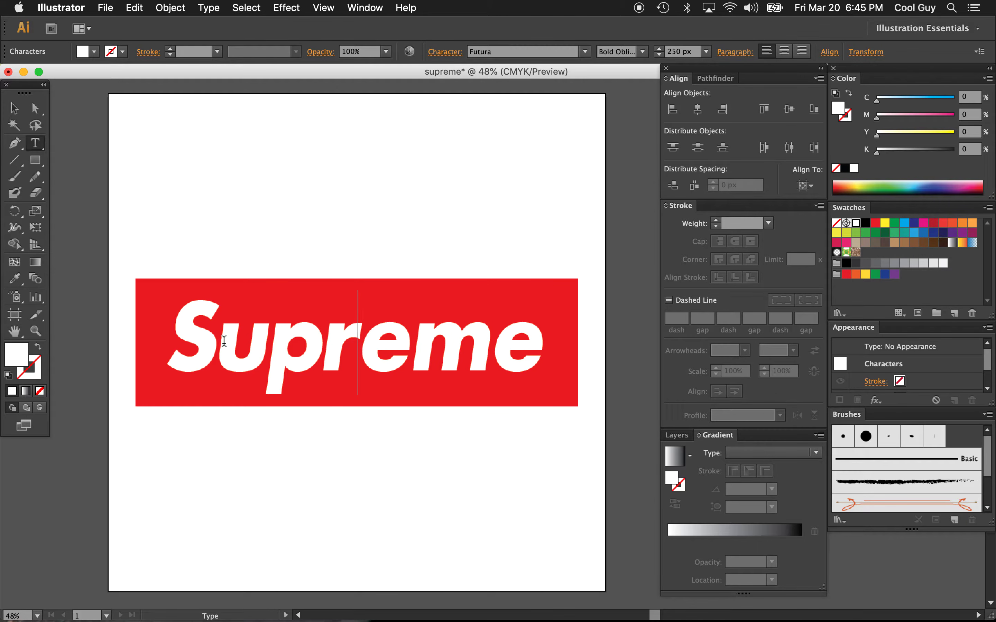
key("Right")
key("Right")
key("Right")
key("alt+Left")
key("alt+Left")
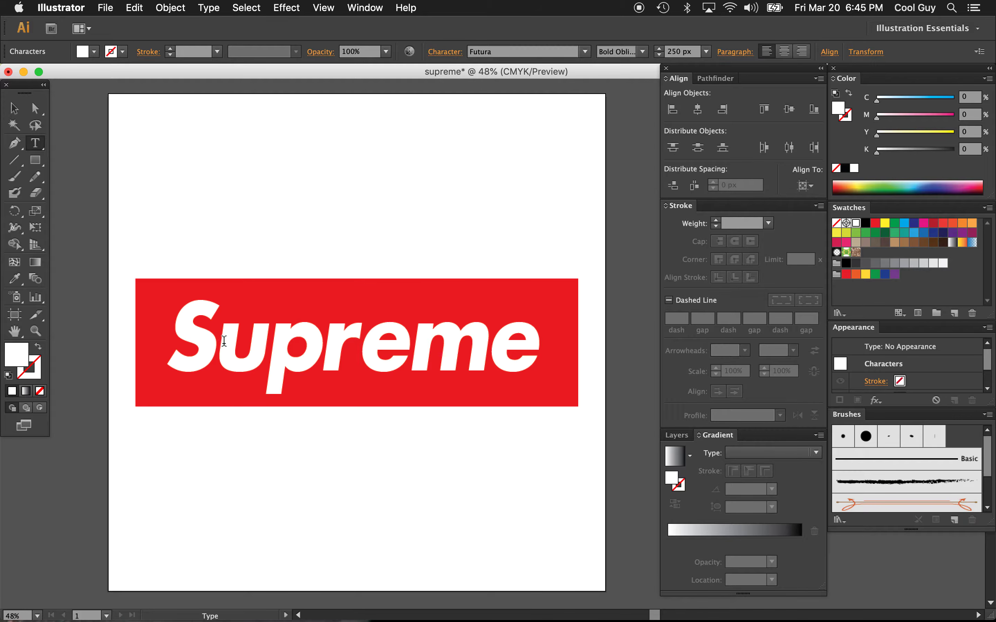
- Re-center the "Supreme" text horizontally on the artboard, and move the text and red rectangle together down near the artboard's lower edge
left_click(13, 109)
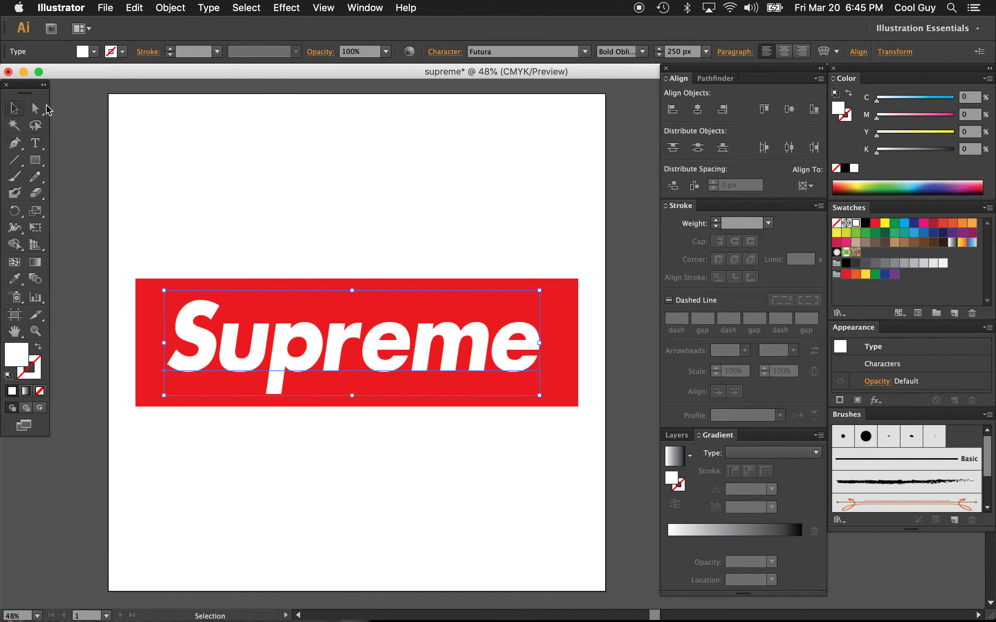
left_click(697, 109)
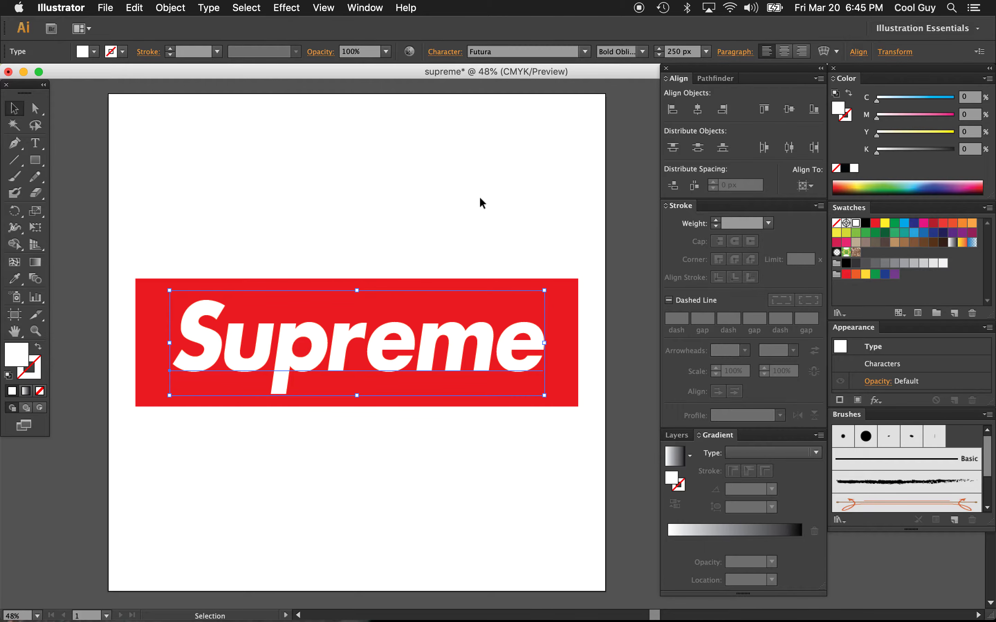
left_click(482, 203)
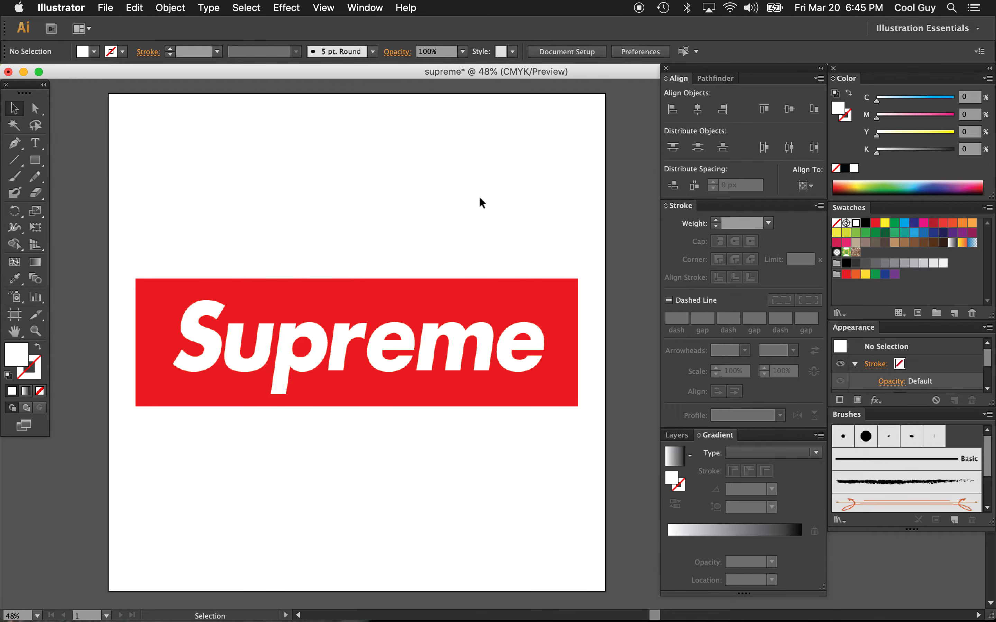
scroll(511, 267, "down", 2)
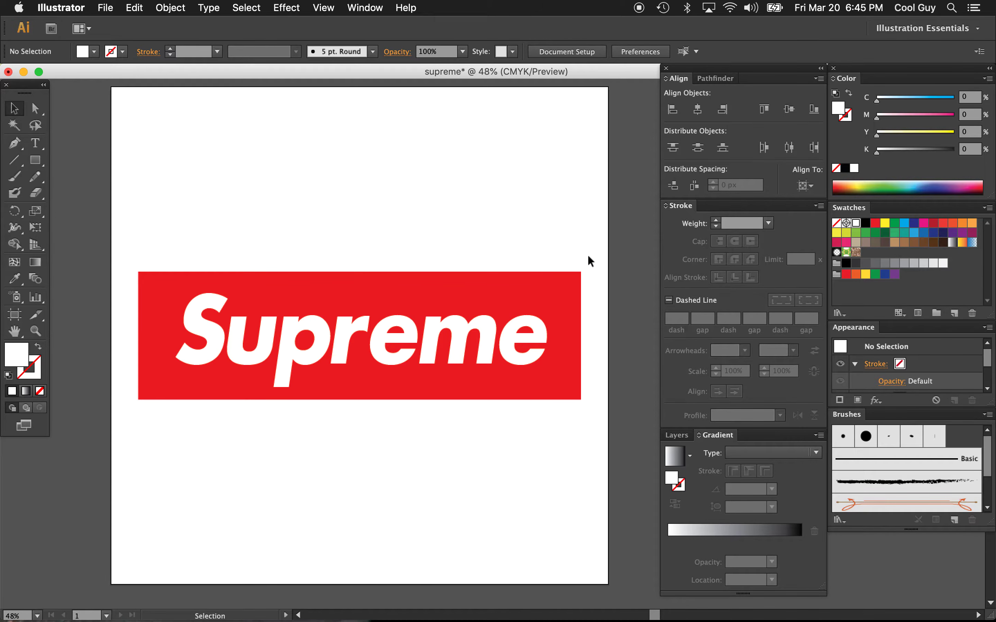
left_click_drag(591, 256, 161, 531)
- Switch to Chrome and run a Google image search for "supreme logo" in a new tab
key("super+Tab")
key("super+Tab")
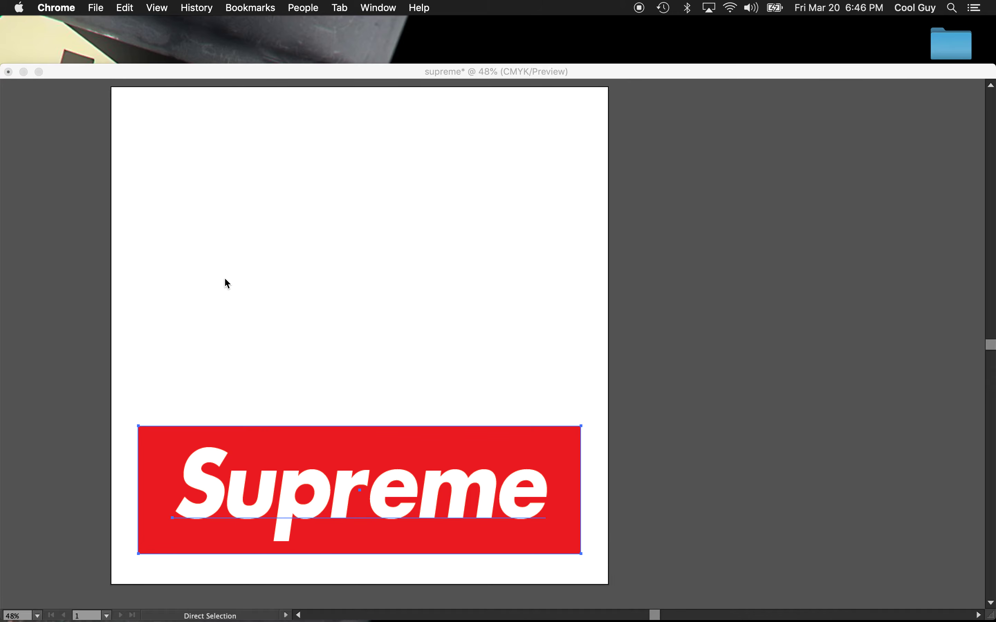
key("super+t")
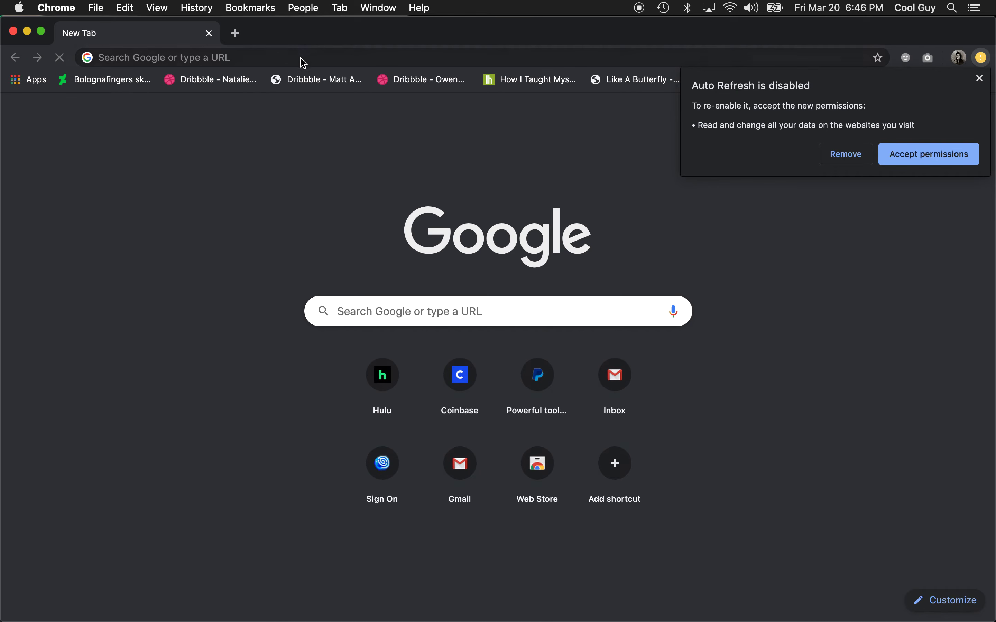
type("supreme logo")
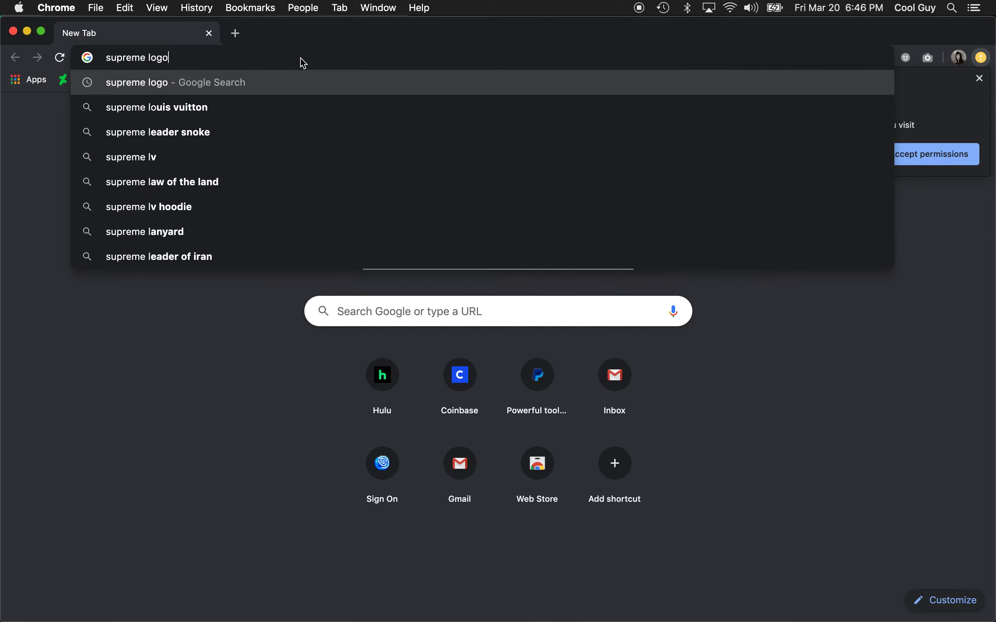
key("Return")
left_click(978, 78)
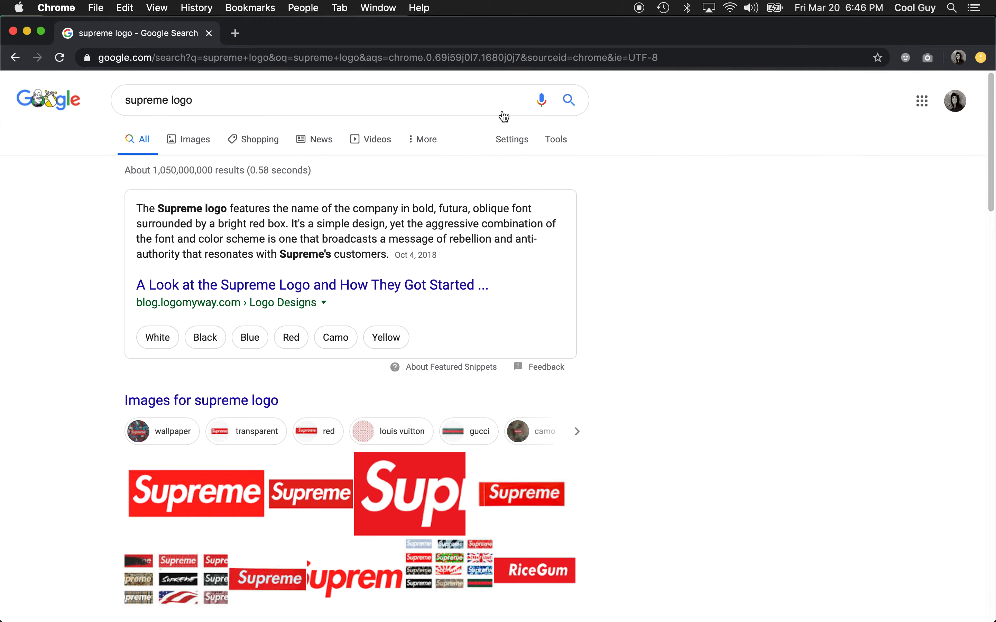
left_click(193, 141)
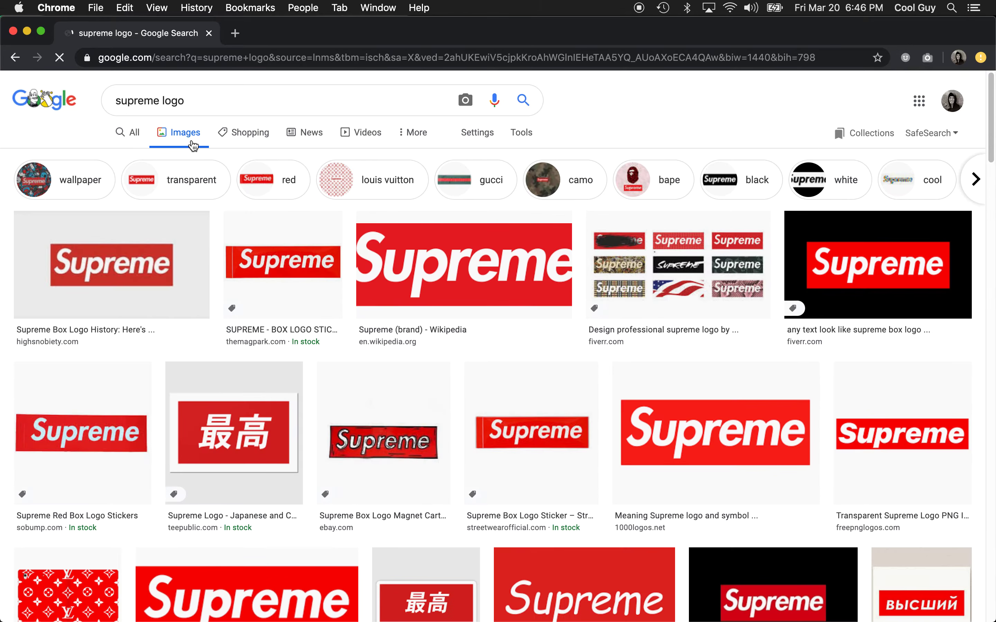
- Open the Wikipedia Supreme logo result and capture a screenshot of its enlarged preview, cropped to the red box
left_click(427, 258)
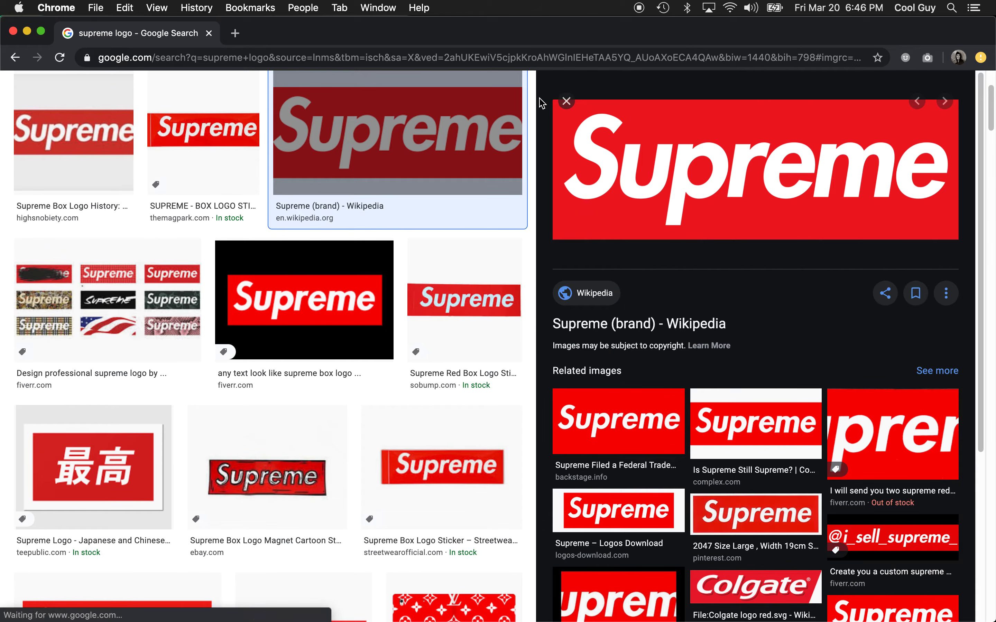
key("super+shift+4")
left_click_drag(559, 112, 955, 240)
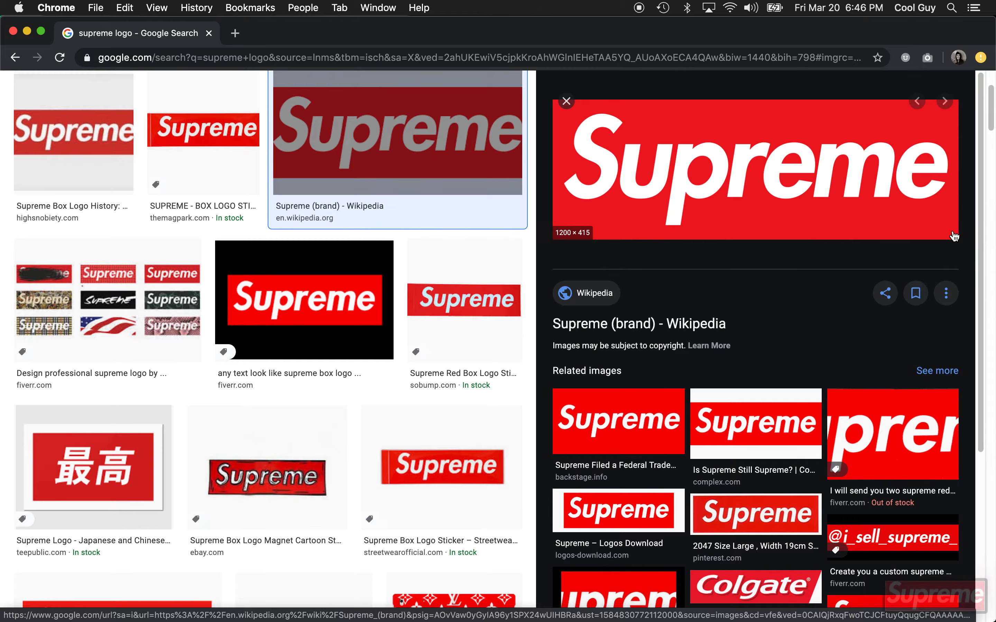
- Switch back to Illustrator and place the captured logo screenshot into the document
key("super+Tab")
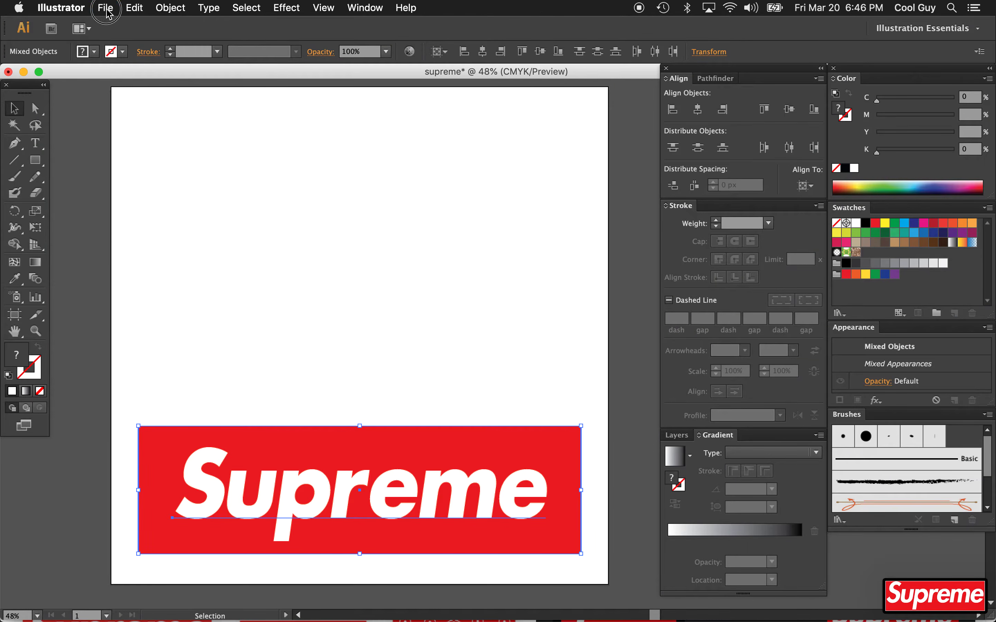
left_click(105, 7)
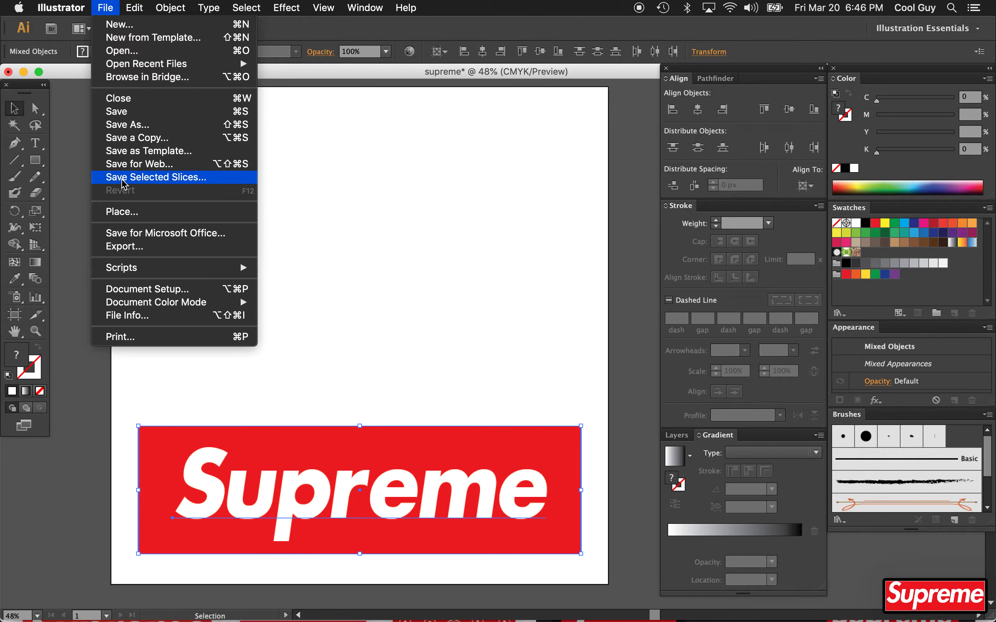
left_click(121, 212)
left_click(412, 143)
left_click(739, 391)
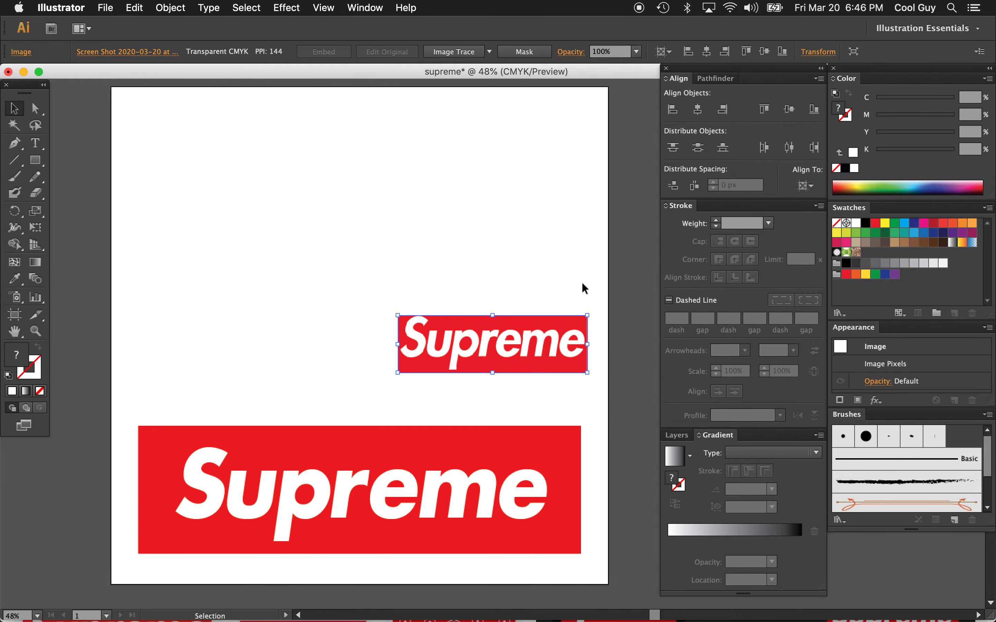
- Move the placed logo screenshot off the artboard onto the empty canvas to the right of it
left_click_drag(515, 317, 556, 212)
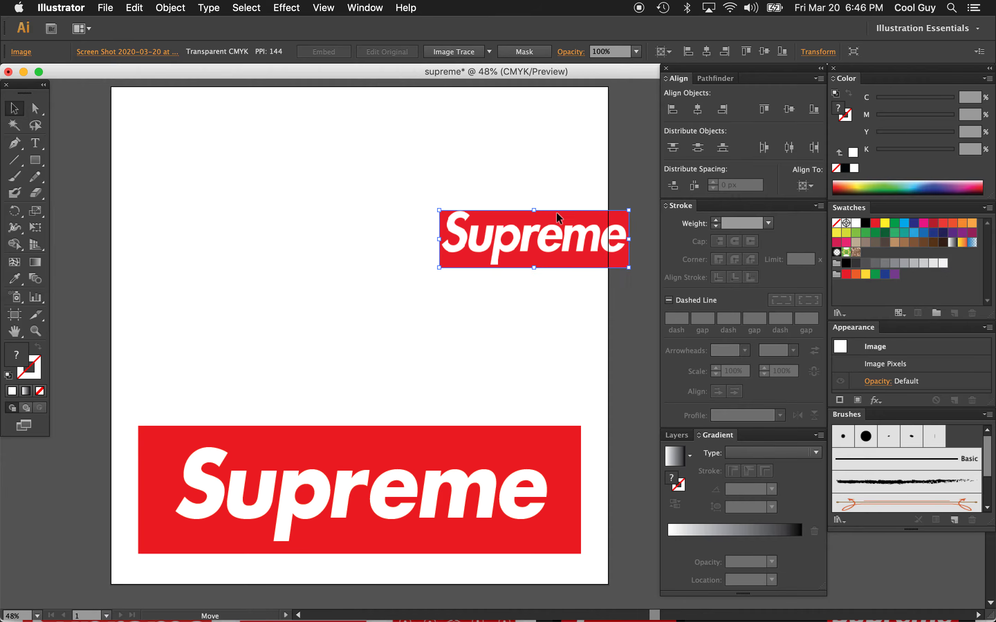
scroll(556, 212, "right", 5)
left_click_drag(416, 242, 591, 241)
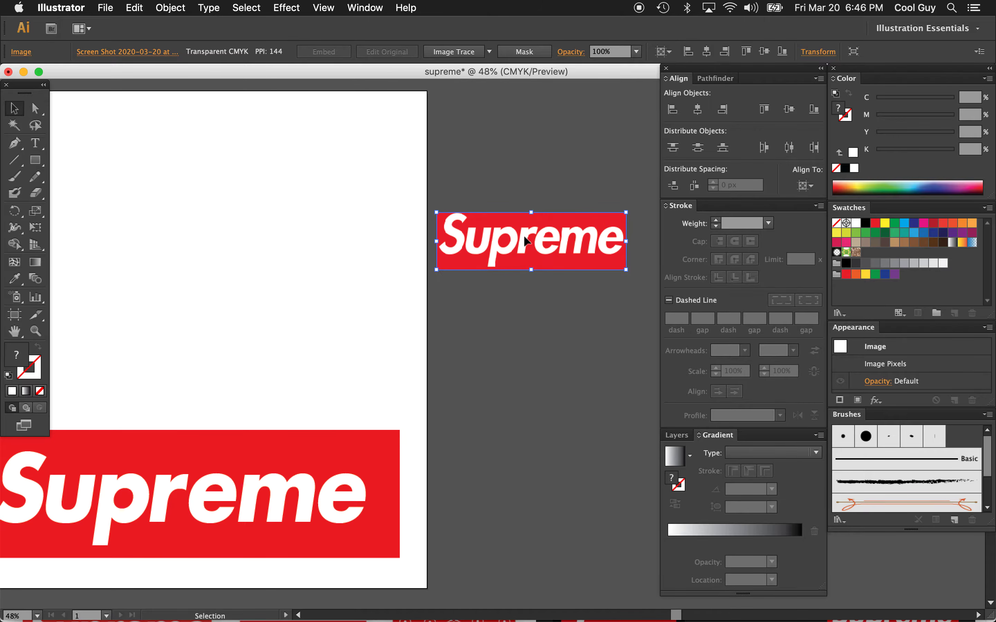
- Image Trace the placed logo screenshot with the 3 Colors preset and expand the tracing into editable paths
scroll(518, 221, "right", 4)
scroll(517, 221, "down", 2)
key("z")
left_click(507, 212)
left_click(456, 306)
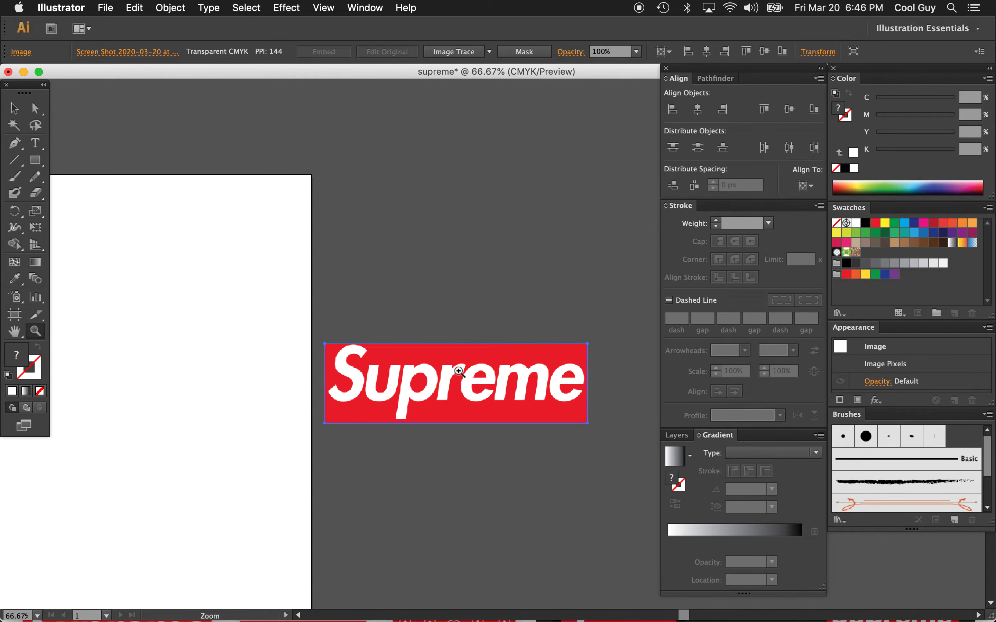
left_click(459, 372)
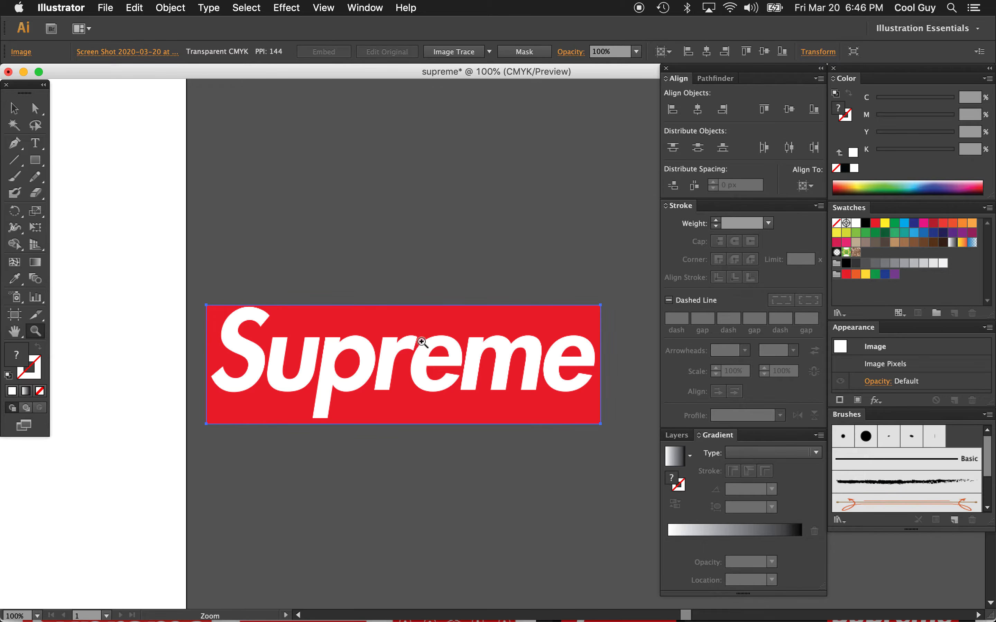
key("v")
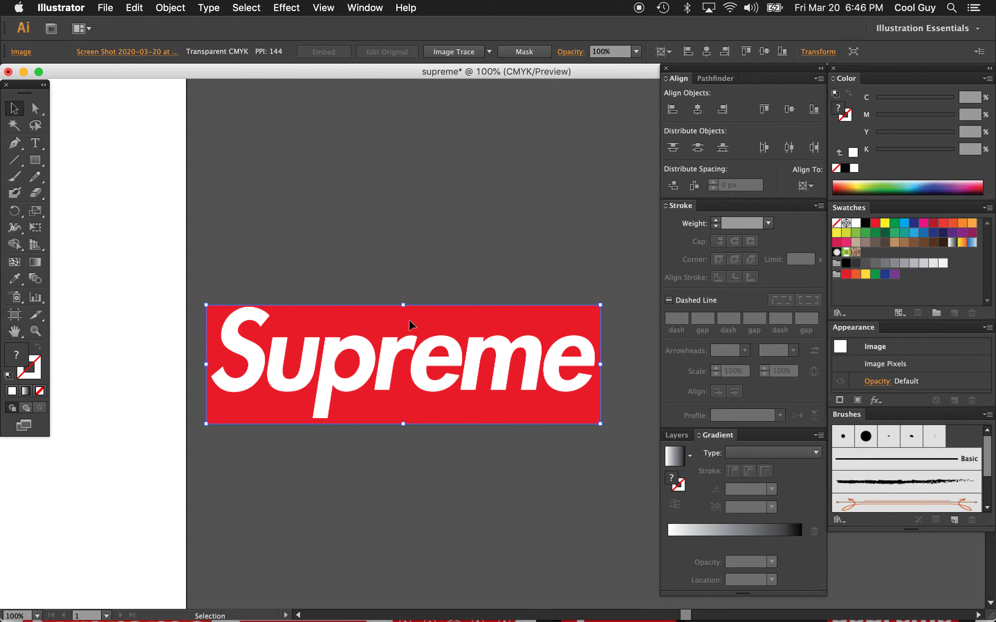
left_click(489, 51)
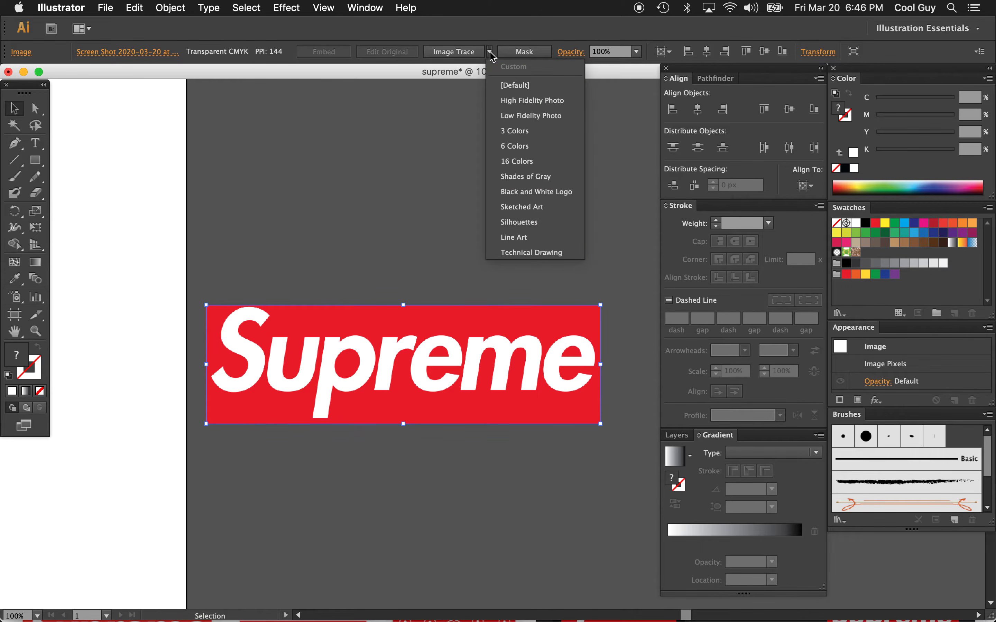
left_click(513, 131)
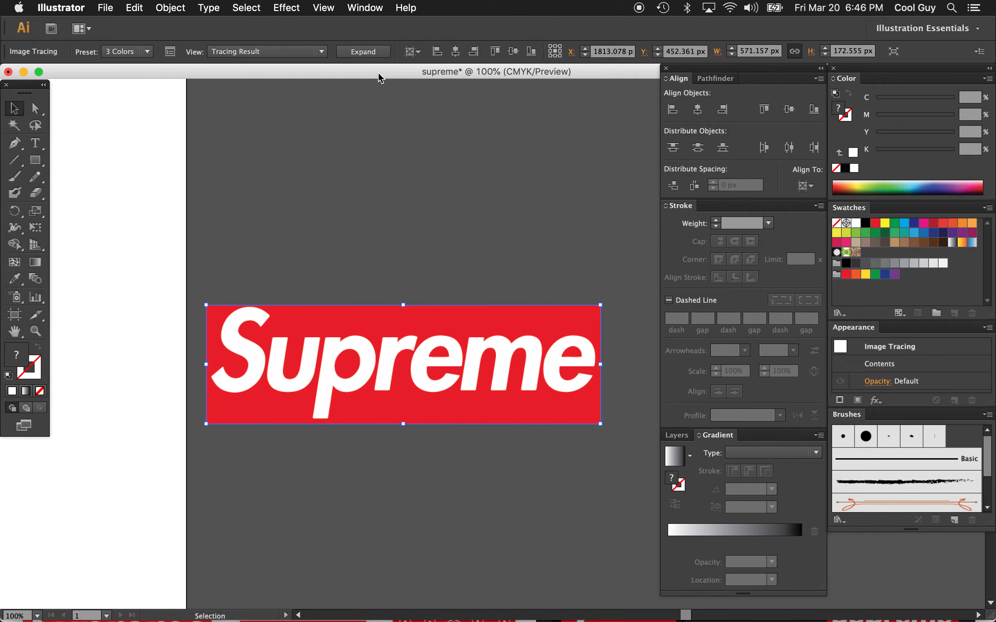
left_click(363, 53)
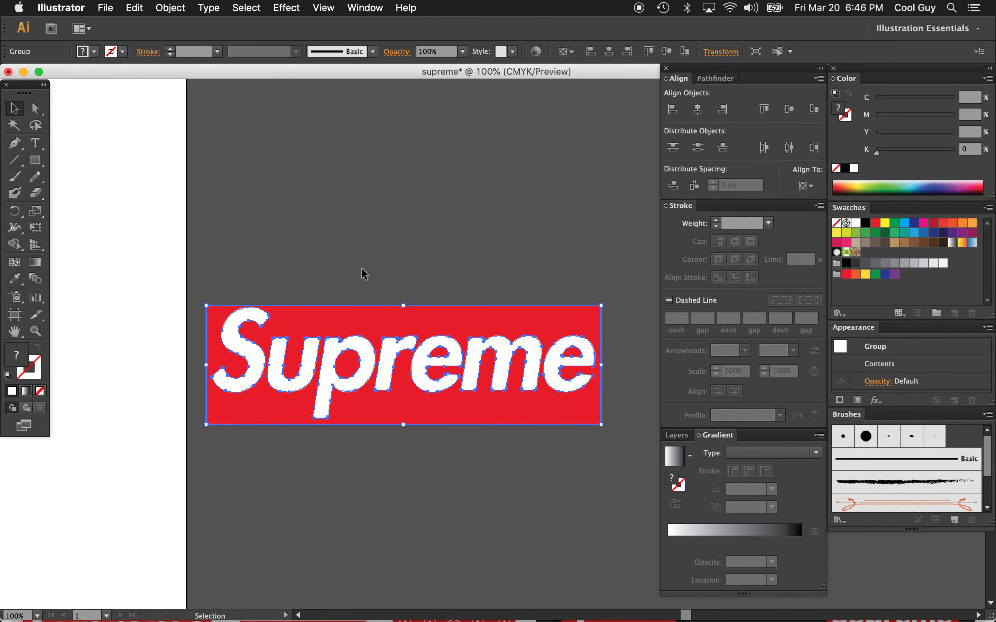
- Ungroup the traced logo and delete its red background shape and the thin white sliver along the right edge
key("super")
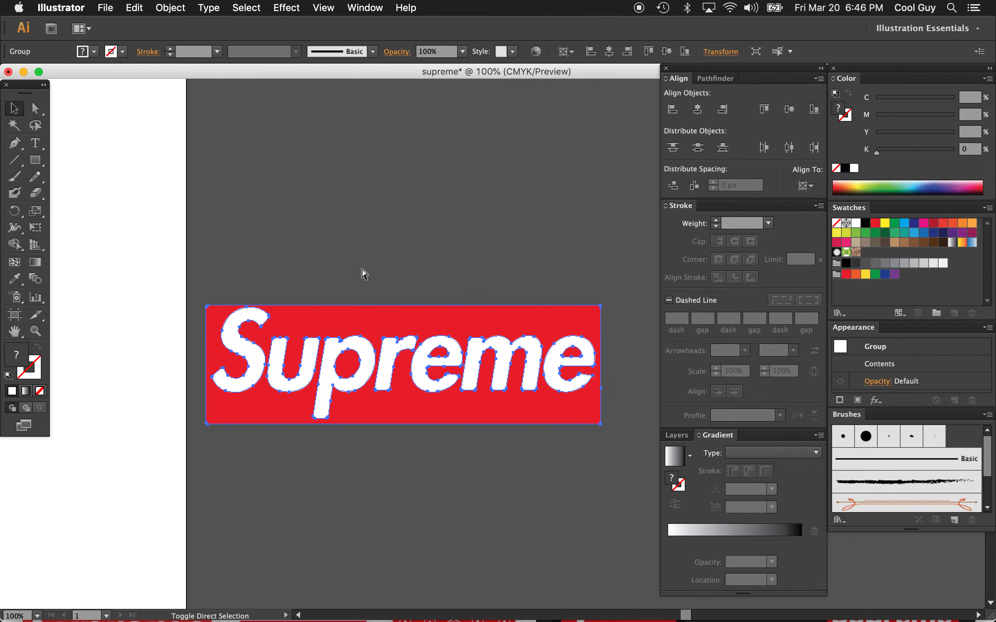
key("super+shift+g")
left_click_drag(360, 328, 382, 187)
key("Delete")
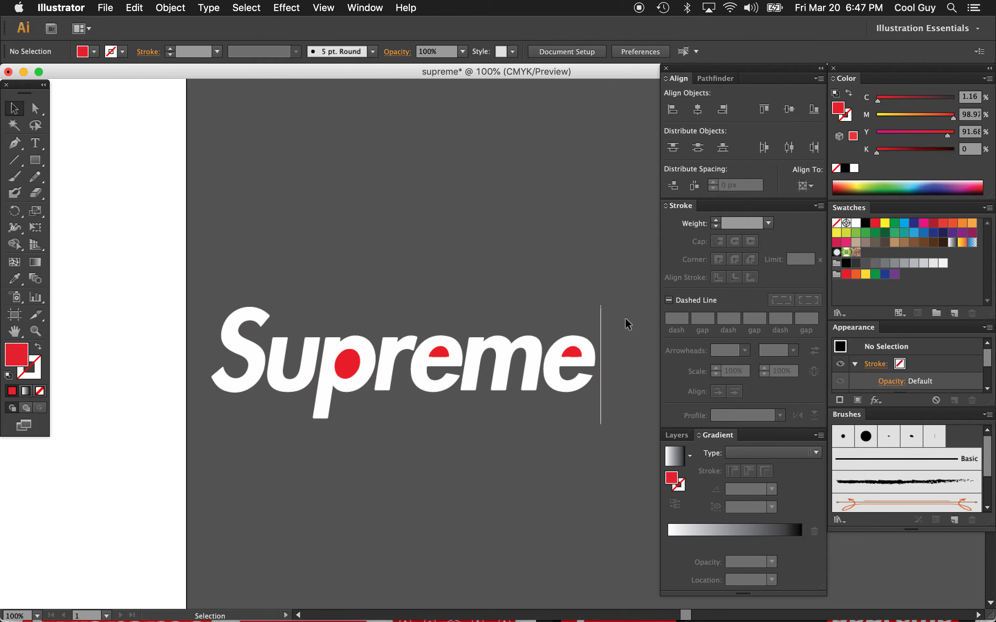
left_click_drag(611, 302, 586, 317)
key("Delete")
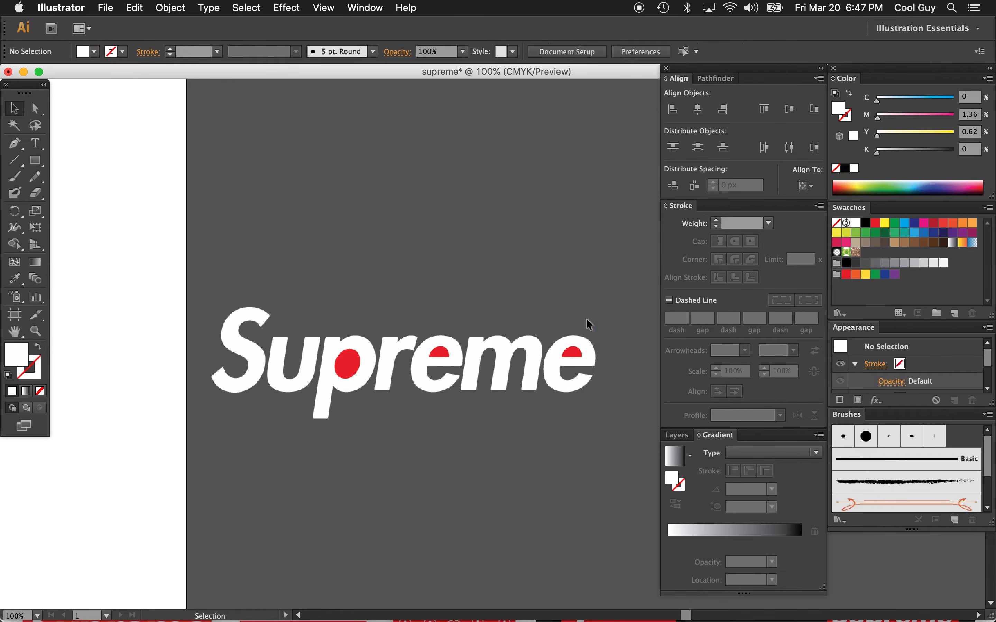
- Delete the red shapes filling the openings of the p and both e letters in the traced word
left_click(574, 353)
left_click(441, 353, "shift")
left_click(348, 363, "shift")
key("Delete")
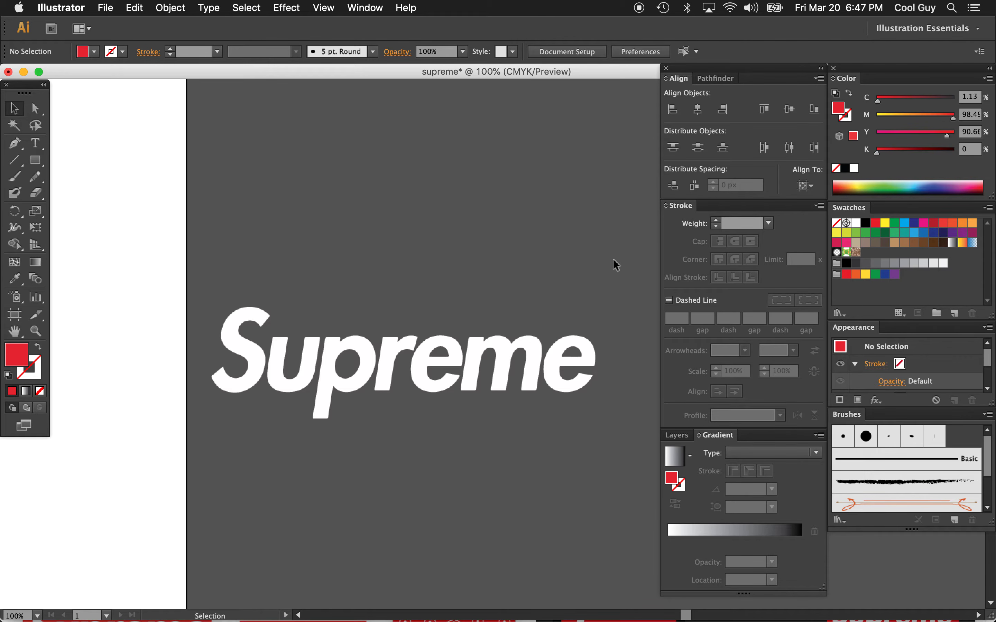
- Group all the white traced letters into one object and deselect it
left_click_drag(582, 359, 201, 455)
key("super+z")
key("a")
key("super+g")
key("v")
left_click(251, 460)
- Duplicate the red rectangle of the finished box logo straight upward into the empty upper part of the artboard
key("z")
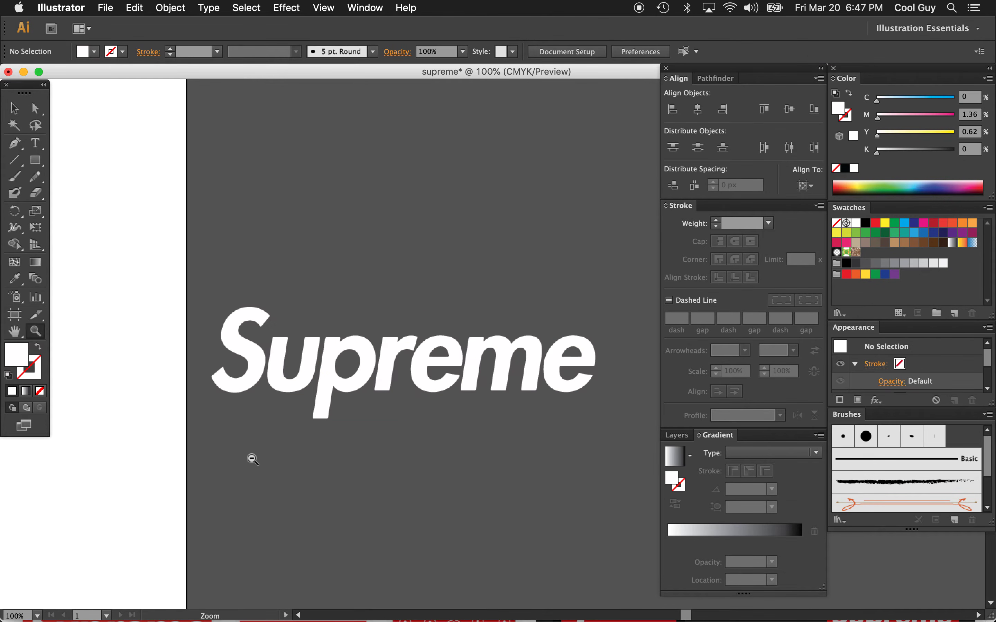
left_click(250, 466, "alt")
left_click(248, 467, "alt")
key("v")
left_click(473, 350)
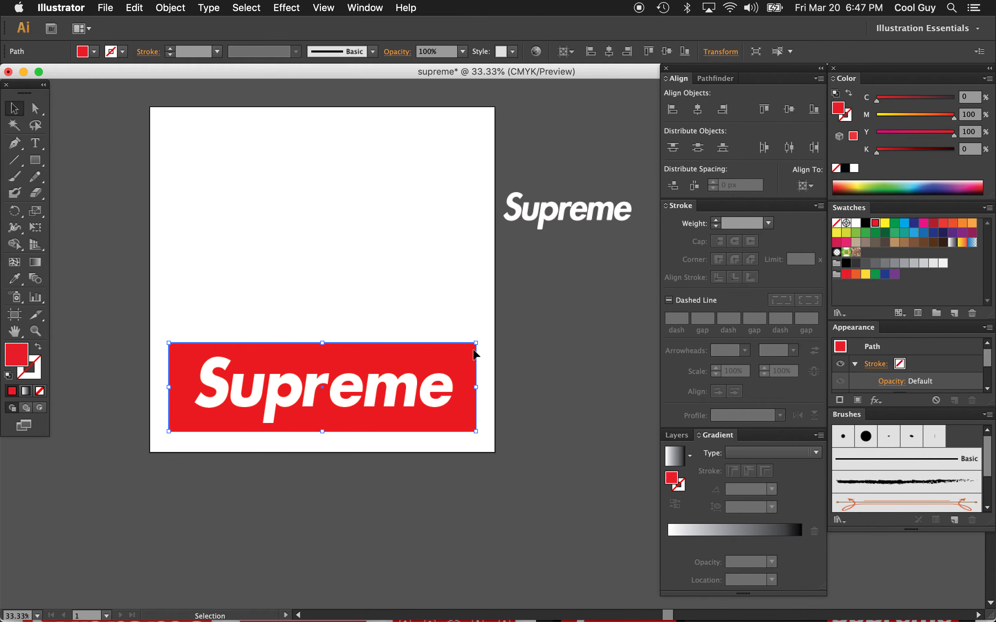
left_click_drag(477, 355, 455, 171, "alt")
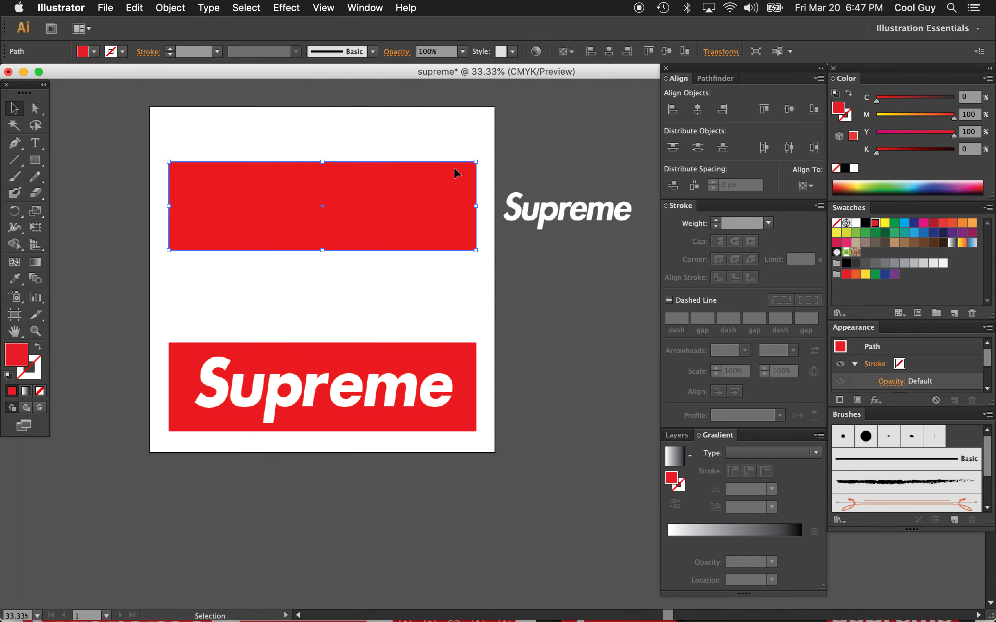
- Move the traced white word onto the copied red rectangle and scale it up proportionally to fill most of the box
left_click(582, 212)
left_click_drag(601, 219, 347, 207)
key("z")
left_click(292, 207)
left_click(424, 244)
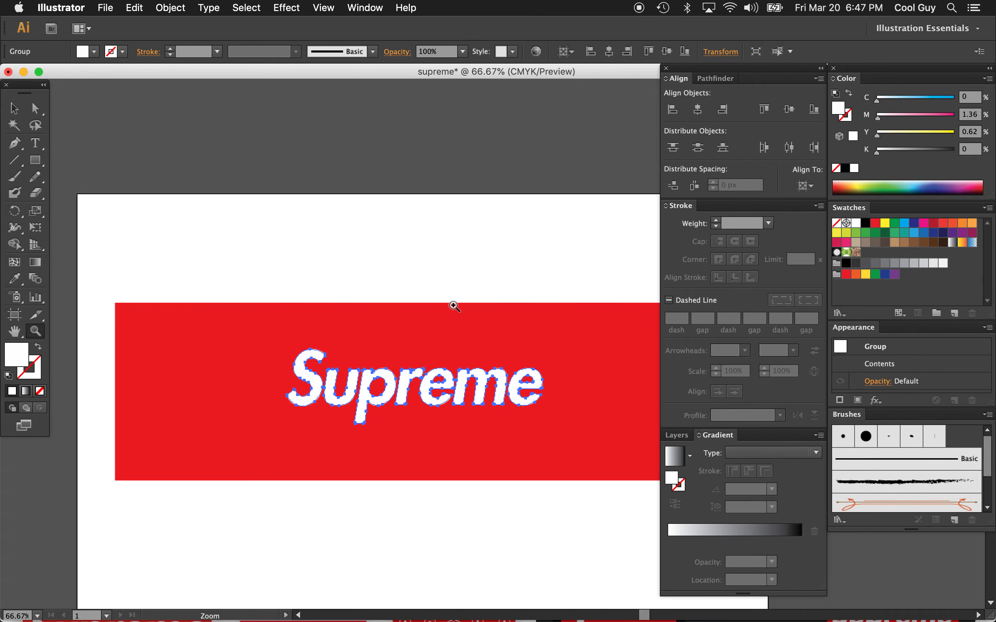
scroll(453, 305, "down", 4)
key("v")
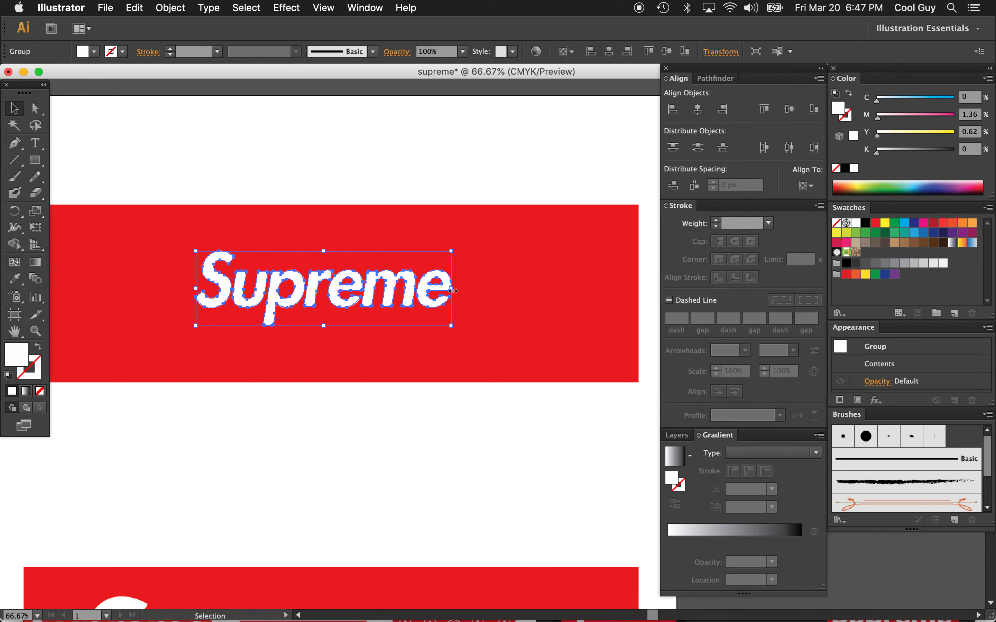
left_click_drag(453, 291, 599, 290)
left_click_drag(195, 288, 124, 287)
- Enlarge the traced word slightly more by extending it proportionally toward the red box's left edge
key("z")
key("super+minus")
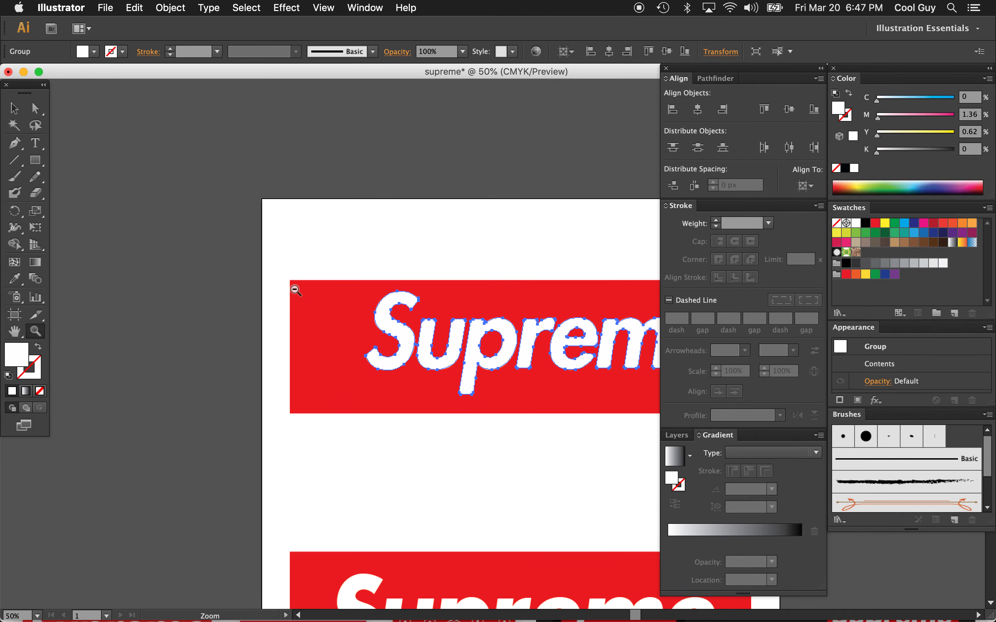
key("v")
left_click(225, 328)
left_click(277, 244)
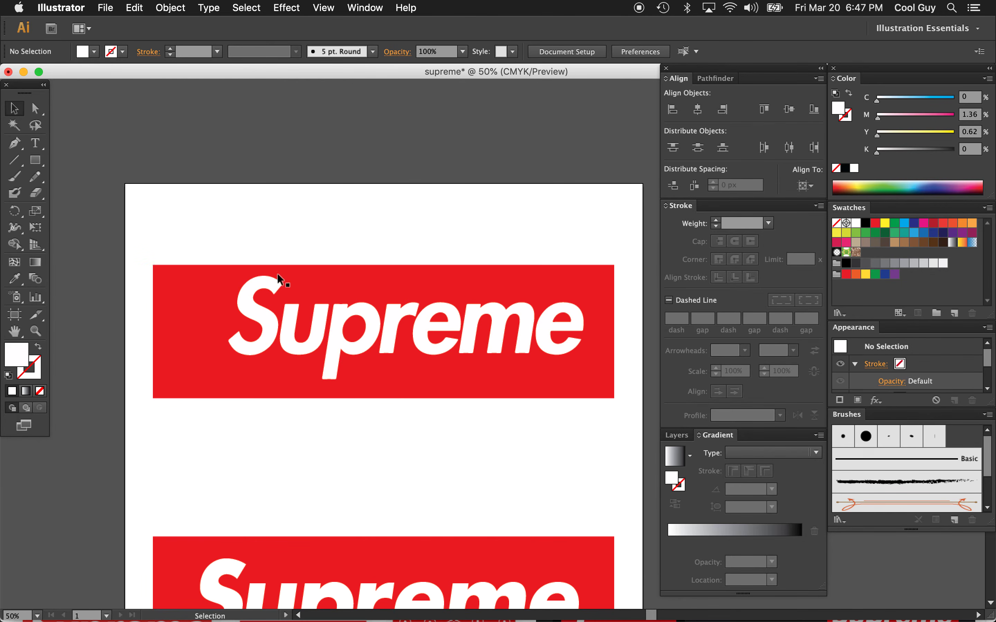
left_click(268, 327)
left_click_drag(229, 330, 204, 331)
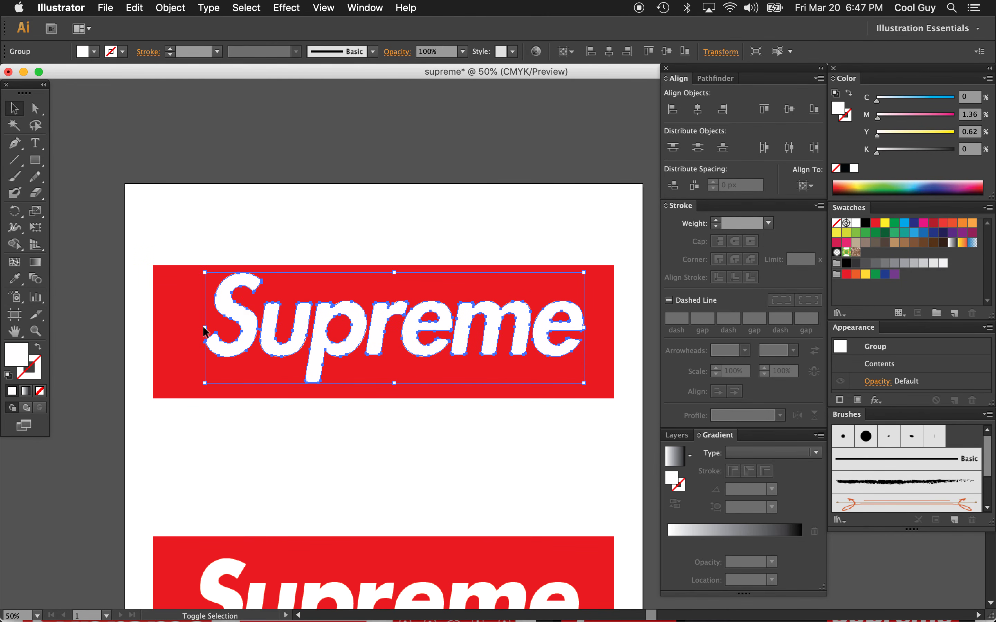
- Center the traced word horizontally and vertically on the upper red rectangle, using the rectangle as key object, and deselect
left_click(606, 319)
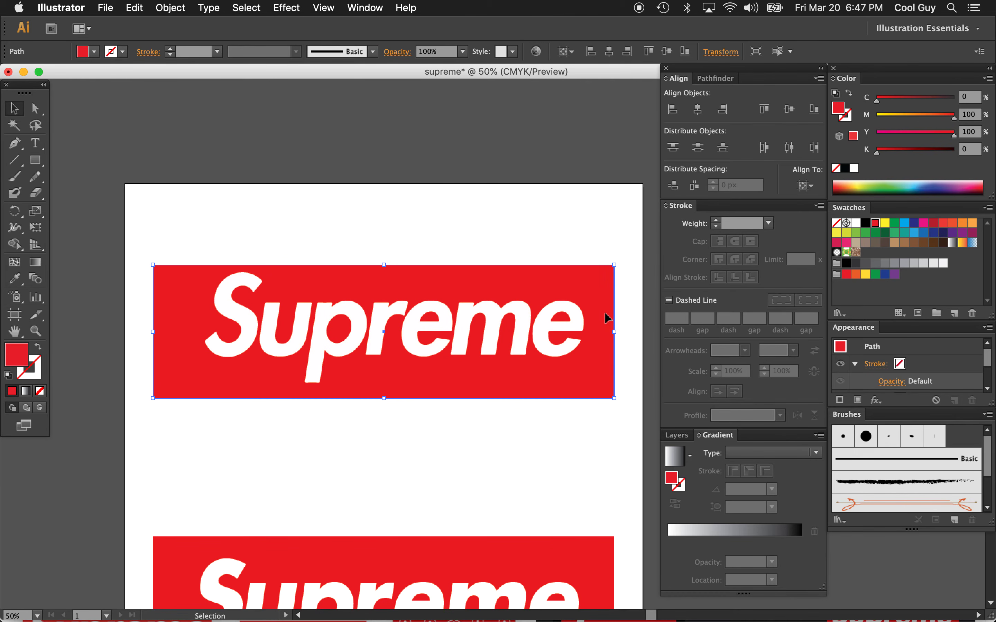
left_click(492, 333)
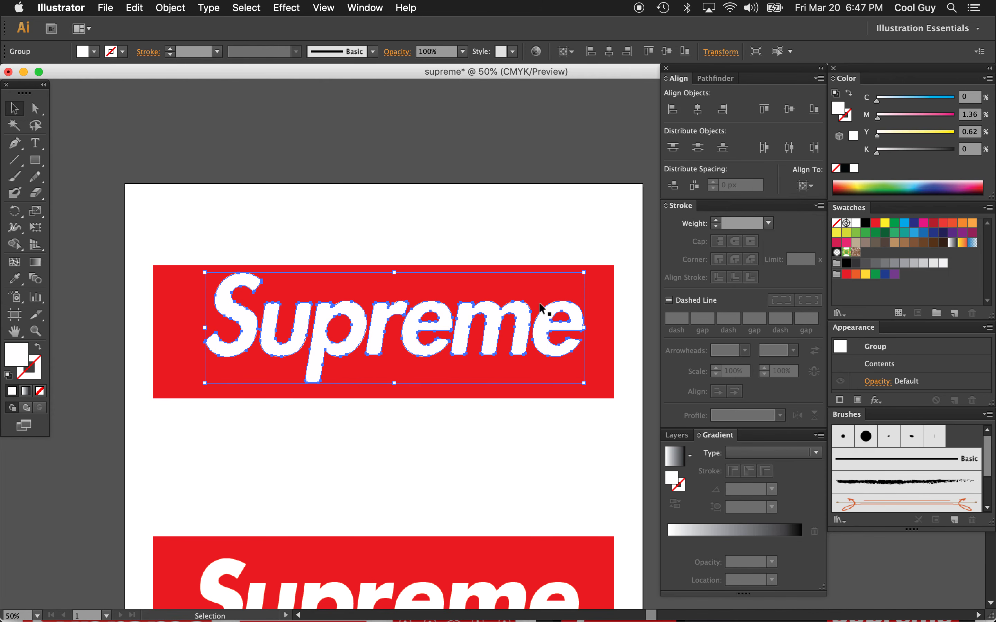
left_click(605, 307, "shift")
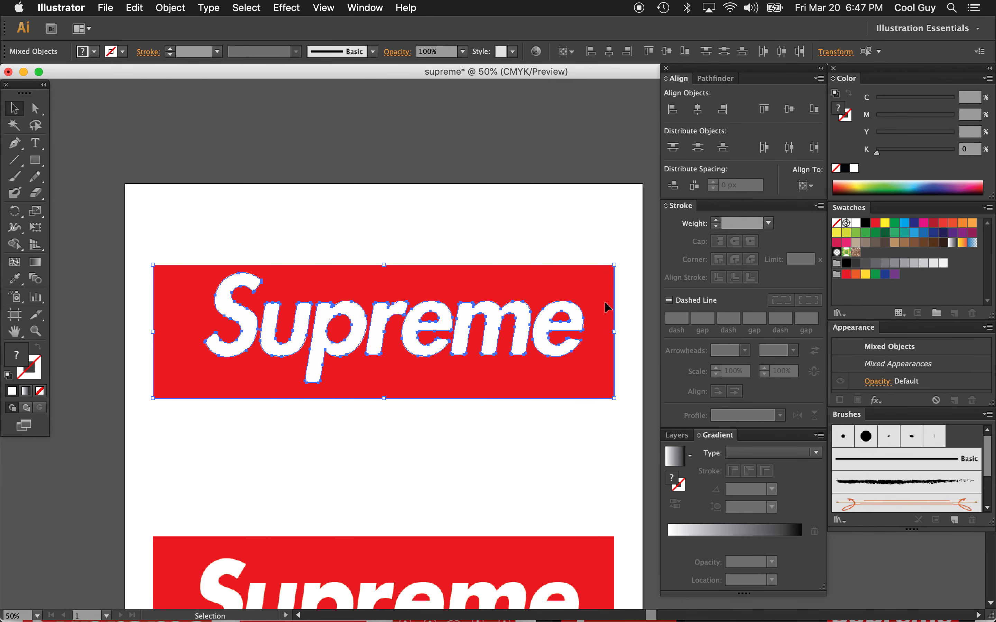
left_click(606, 307)
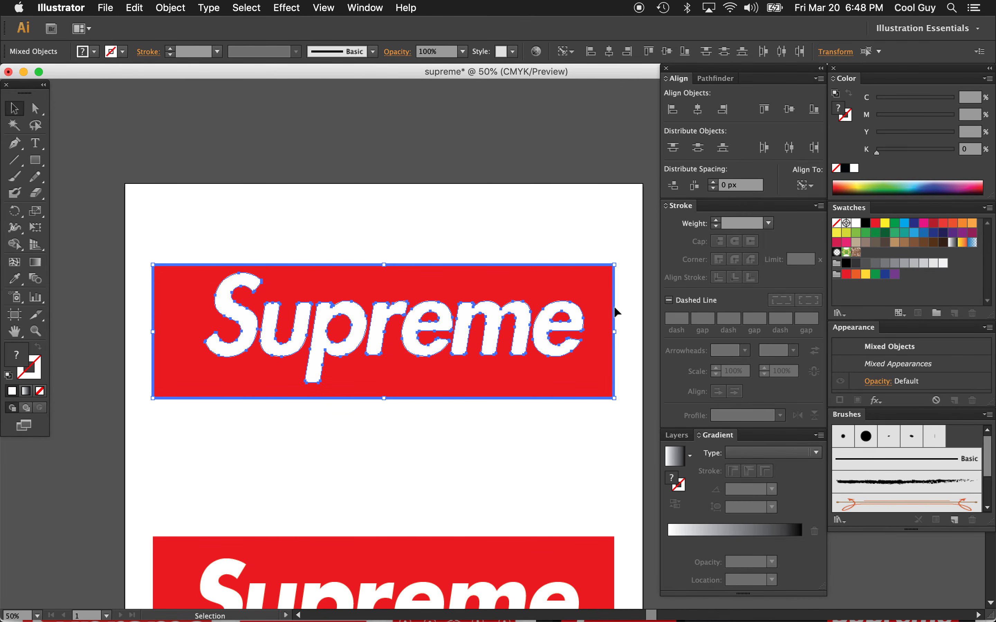
left_click(698, 112)
left_click(789, 109)
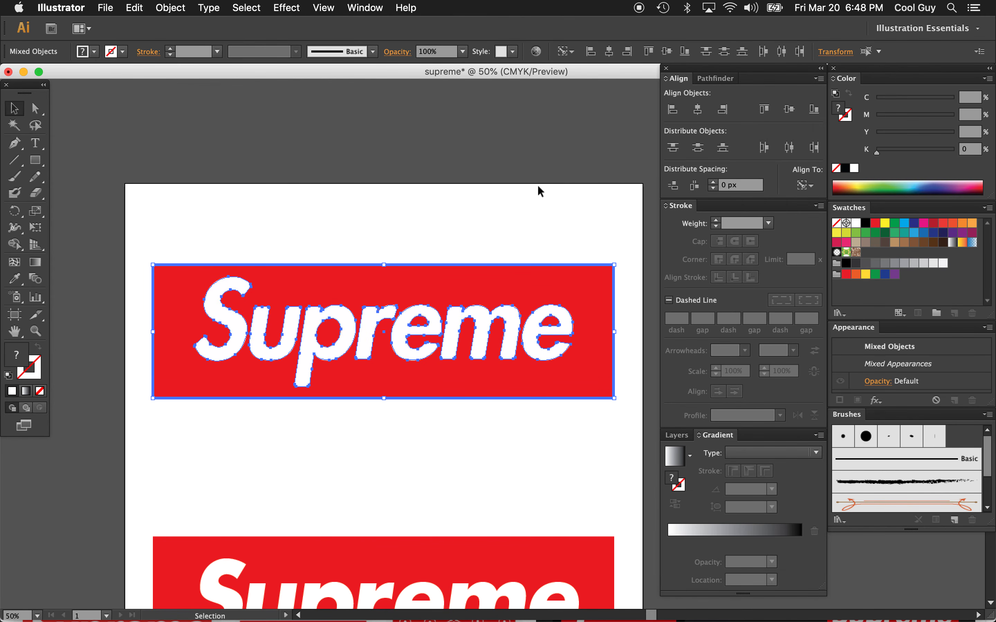
left_click(543, 214)
- Move the lower logo's red rectangle and text together upward, closer beneath the traced logo for comparison, and deselect them
scroll(511, 277, "down", 5)
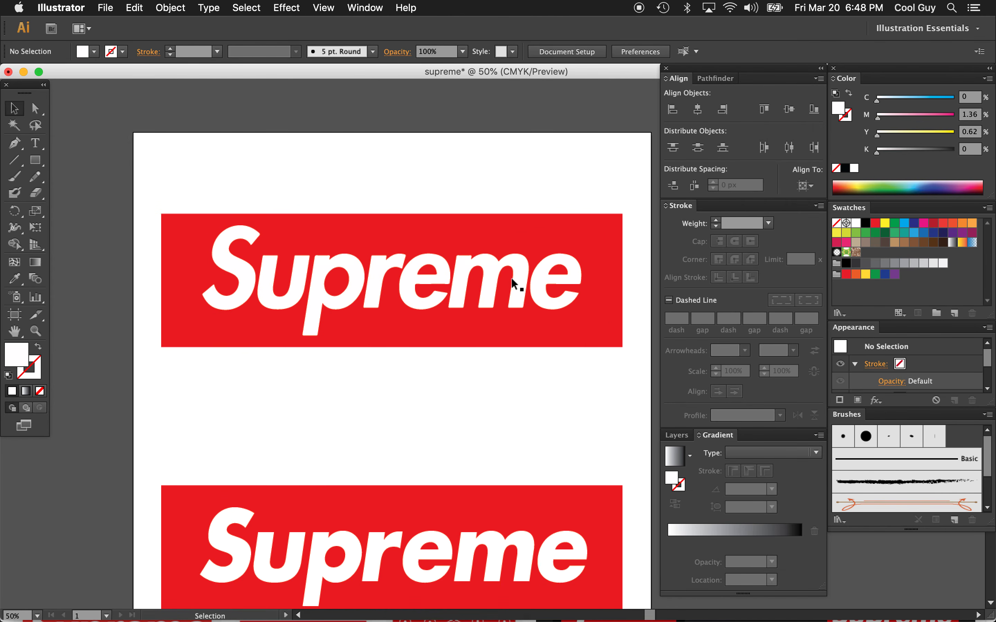
left_click(517, 346, "alt+super")
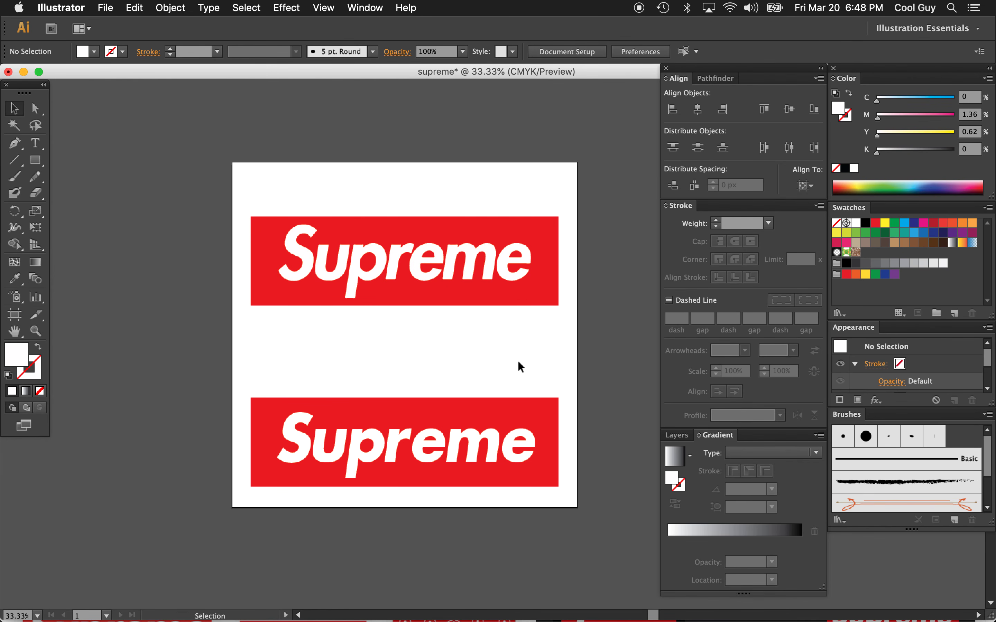
left_click_drag(534, 363, 443, 350)
left_click(509, 322, "super")
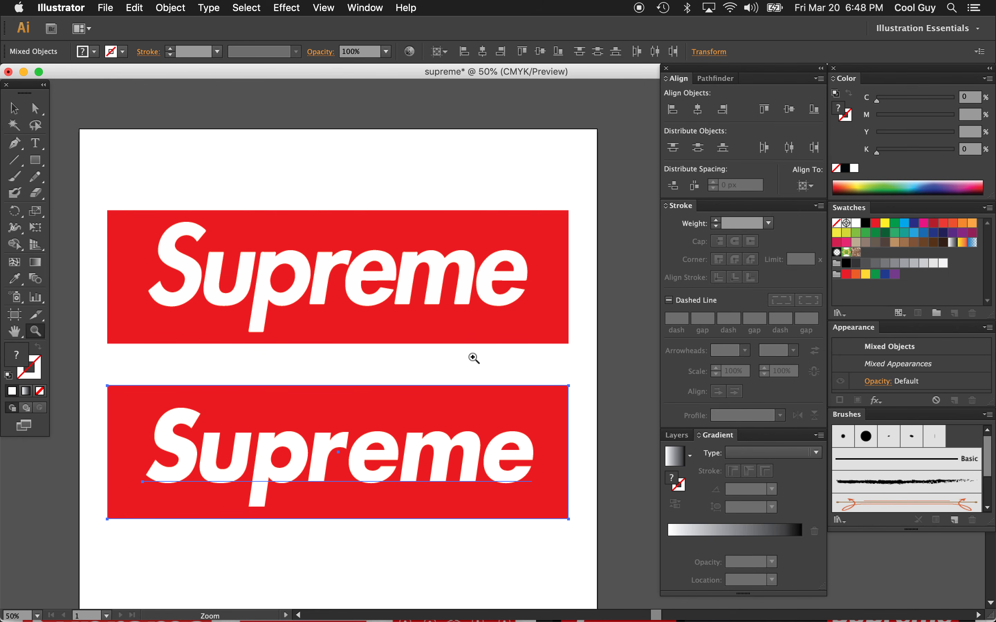
scroll(472, 356, "left", 3)
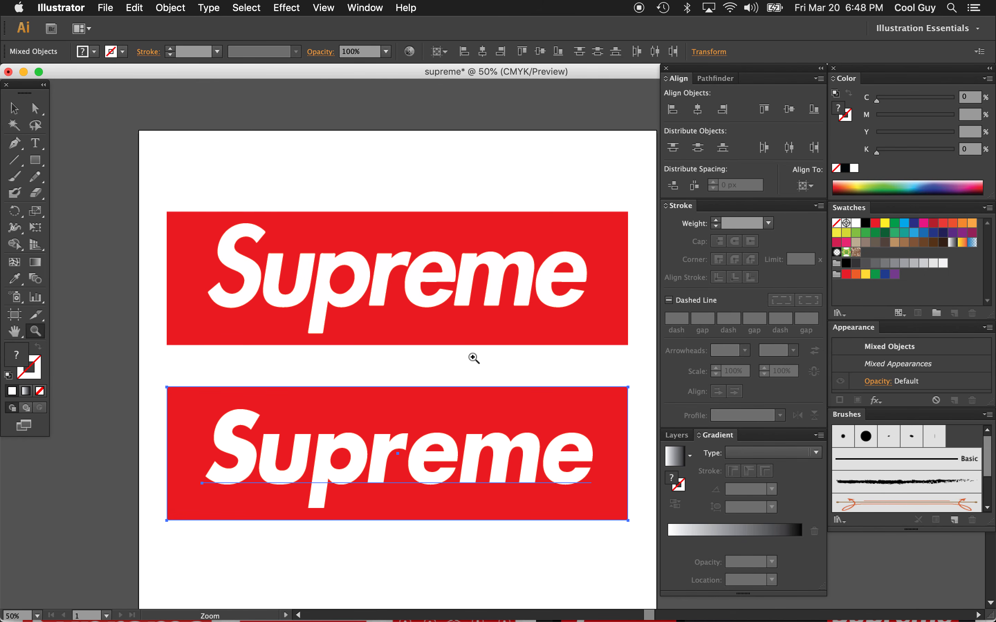
left_click(555, 157)
scroll(555, 158, "right", 1)
scroll(555, 158, "down", 1)
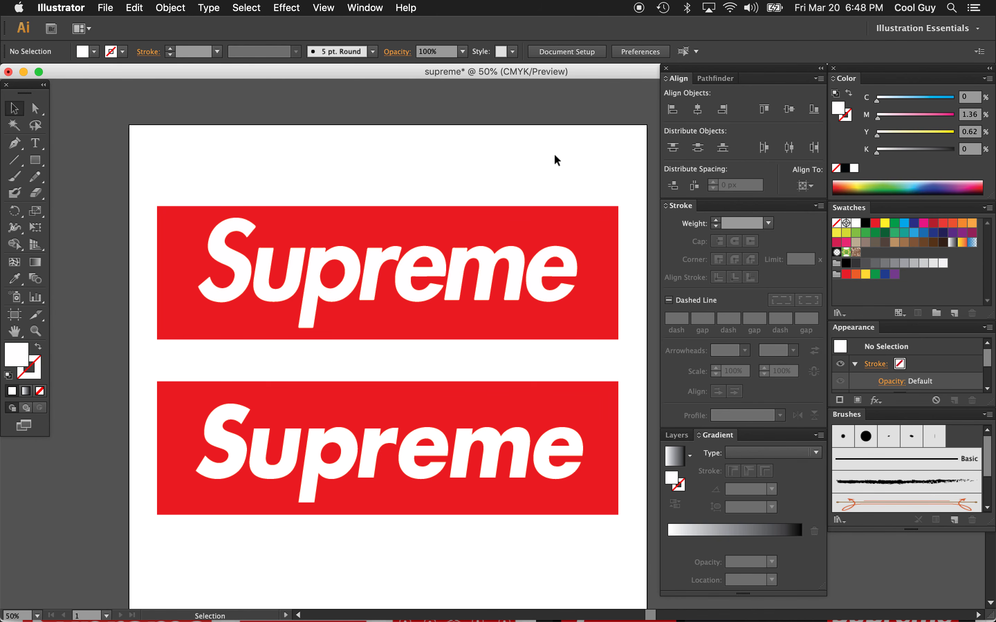
scroll(554, 155, "right", 1)
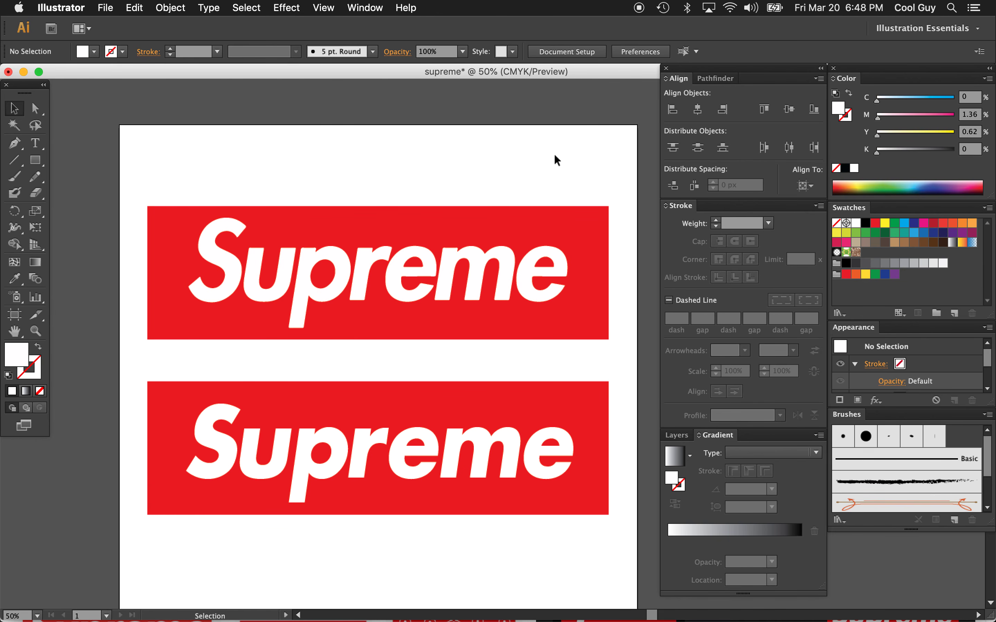